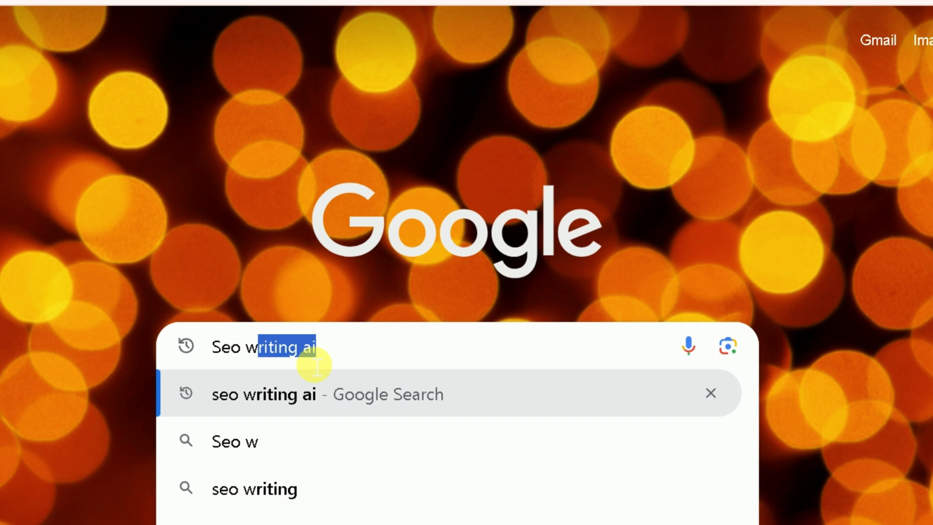
Step: Search Google for 'seo writing ai' and open the seowriting.ai homepage from the results
text(riting )
text(ao)
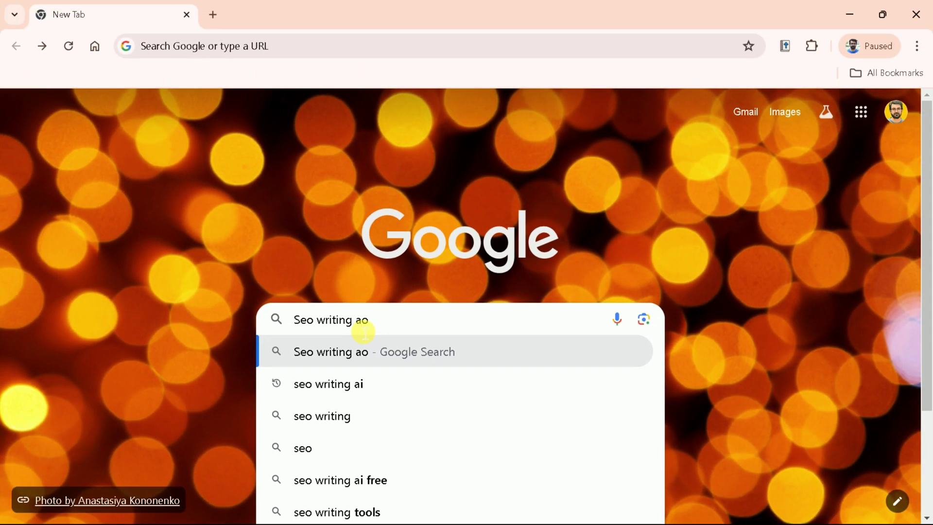
key(BackSpace)
key(Return)
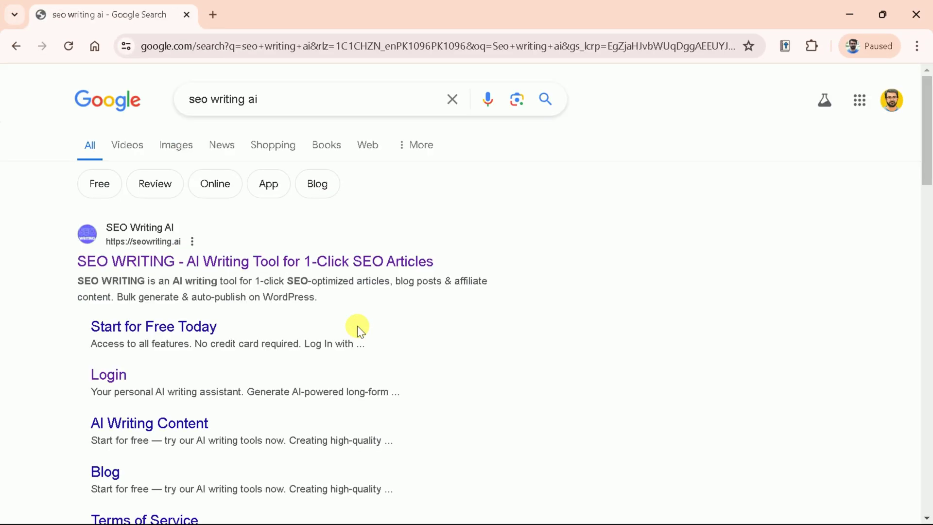
click(269, 265)
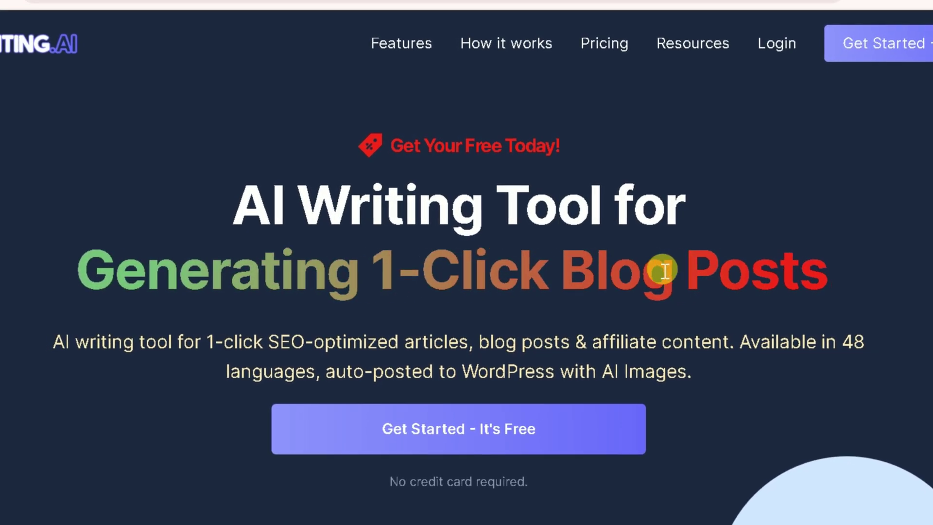
drag(214, 340, 693, 338)
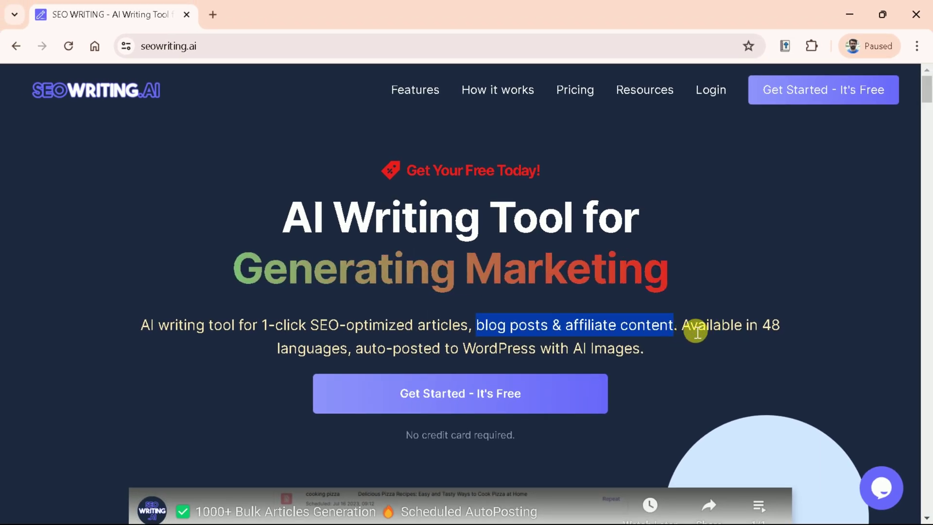
mouse_move(682, 333)
mouse_down()
mouse_move(358, 355)
mouse_move(649, 343)
mouse_up()
click(649, 343)
scroll(636, 285, down, 3)
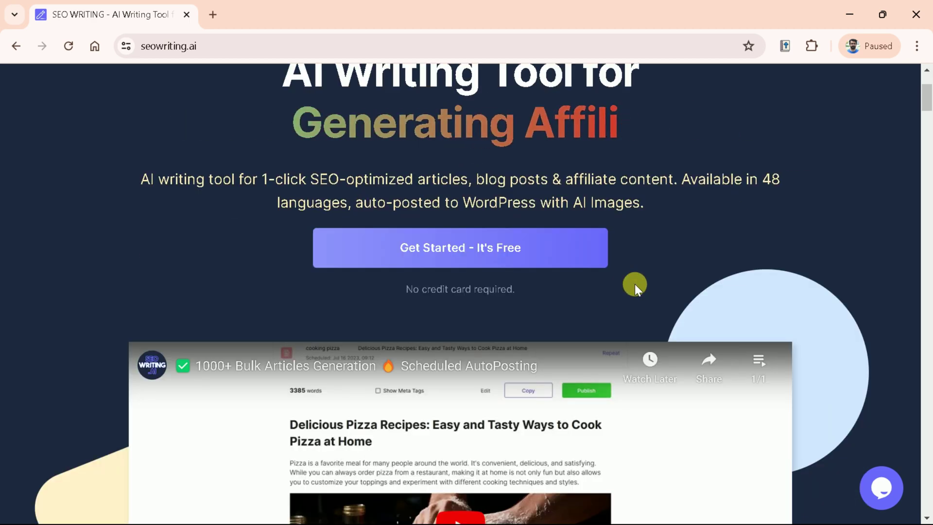
scroll(635, 283, down, 3)
scroll(634, 284, down, 2)
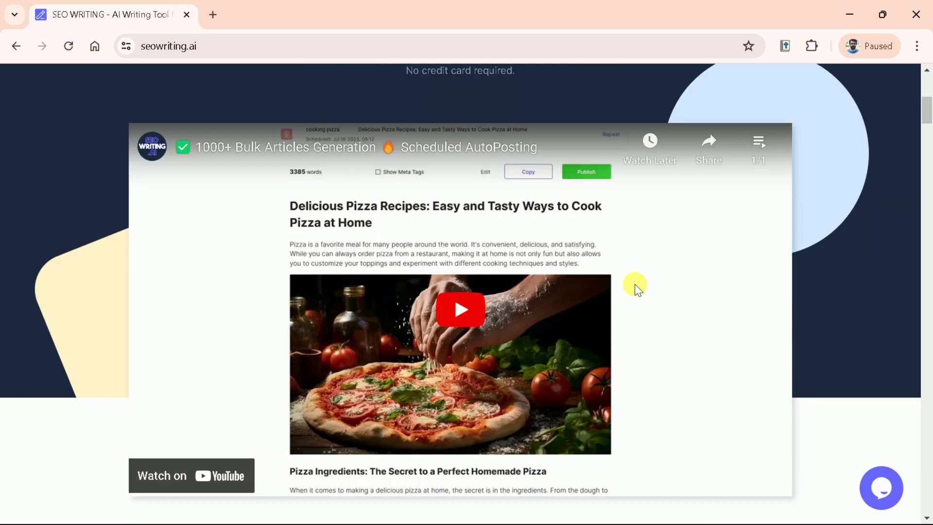
scroll(468, 294, down, 2)
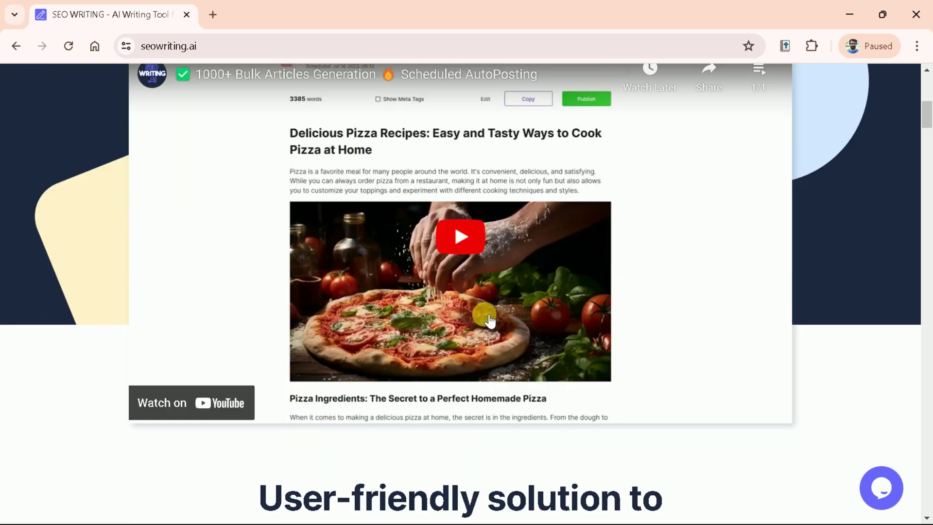
scroll(485, 317, down, 2)
scroll(471, 302, down, 2)
scroll(487, 269, down, 2)
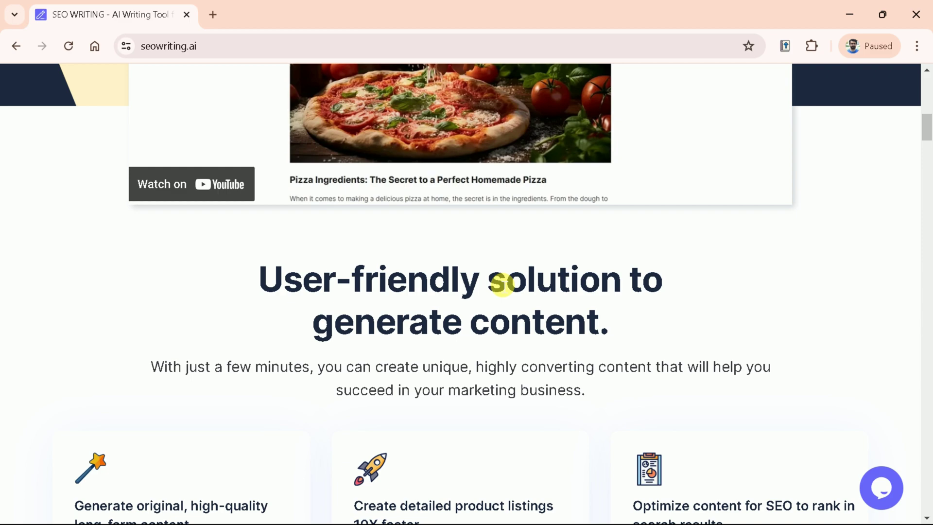
scroll(501, 279, down, 2)
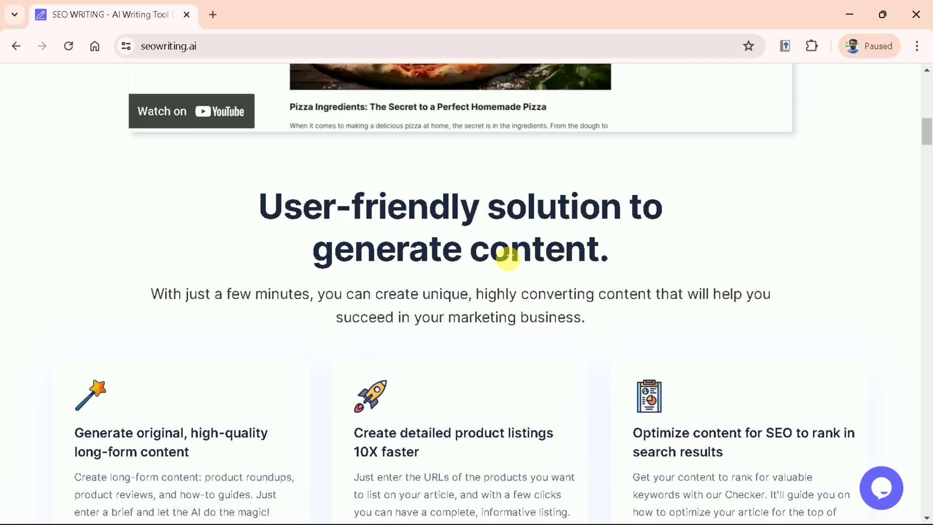
scroll(508, 257, down, 2)
scroll(506, 255, down, 2)
scroll(500, 252, down, 2)
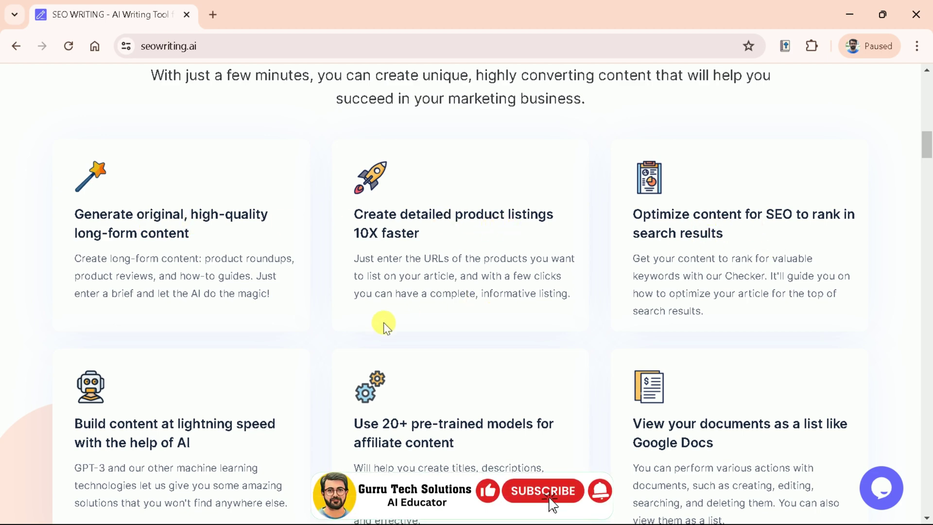
scroll(382, 323, down, 1)
scroll(380, 324, down, 2)
scroll(380, 324, down, 2)
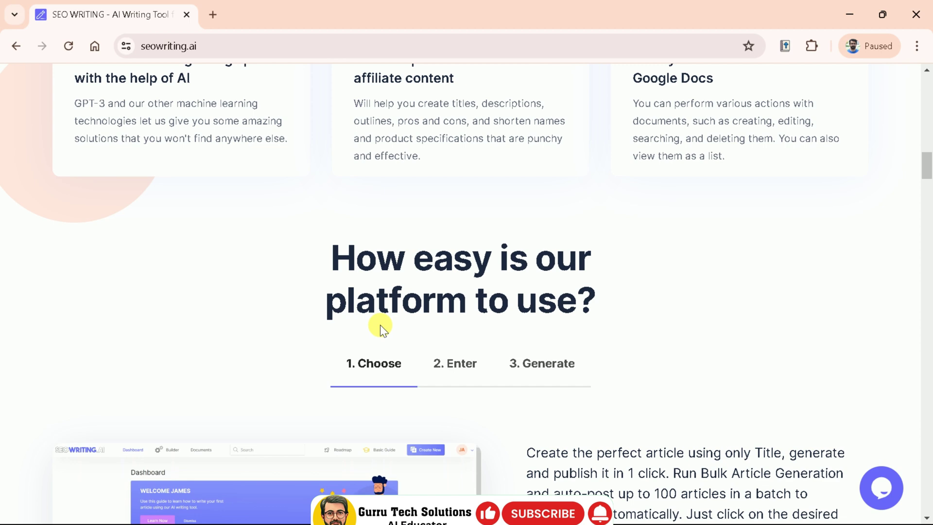
scroll(380, 324, down, 1)
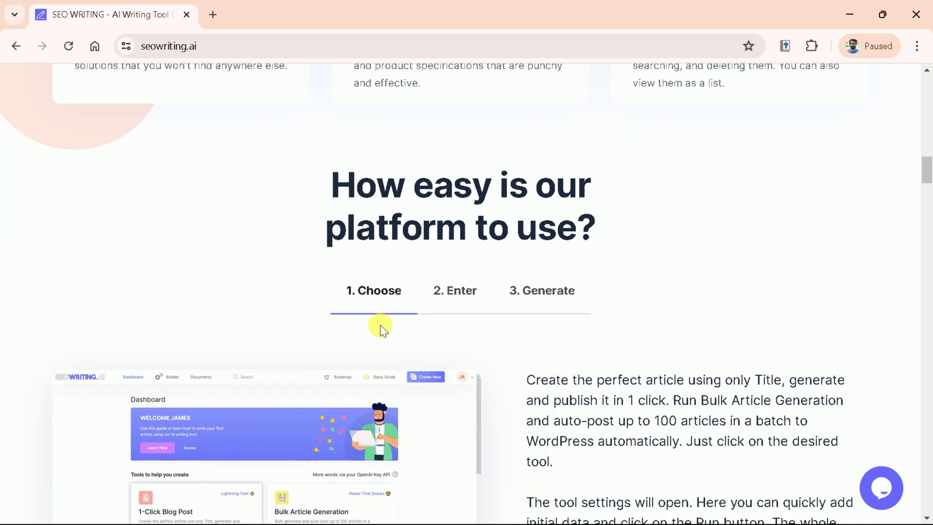
scroll(380, 324, down, 2)
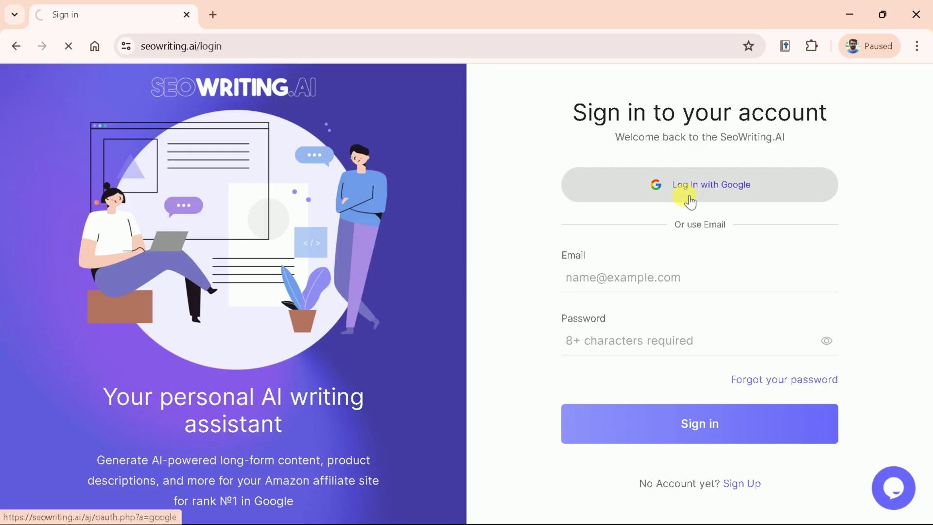
Step: Sign in with the Google account and reach the empty 1-Click Blog Post form
click(686, 200)
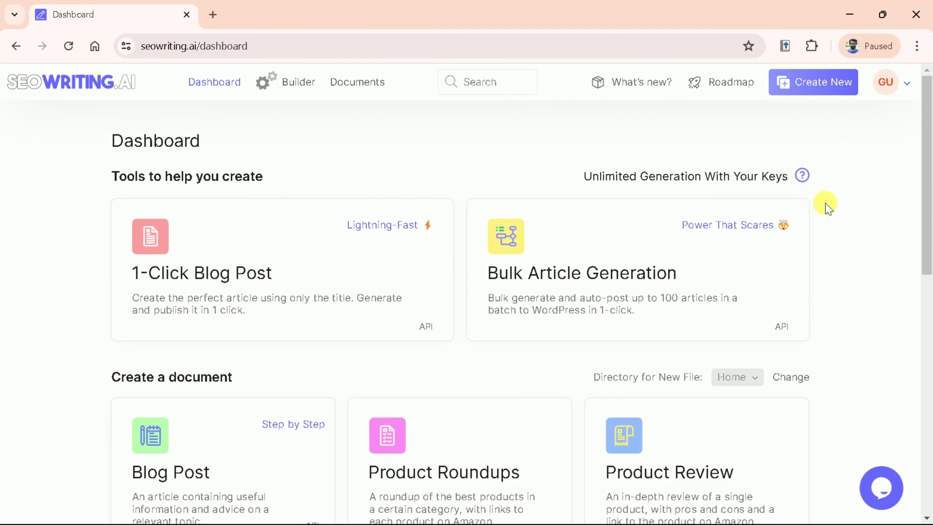
scroll(925, 195, down, 1)
mouse_move(929, 194)
mouse_down()
mouse_move(920, 364)
mouse_move(929, 432)
mouse_move(910, 210)
mouse_move(923, 147)
mouse_move(927, 408)
mouse_move(926, 159)
mouse_up()
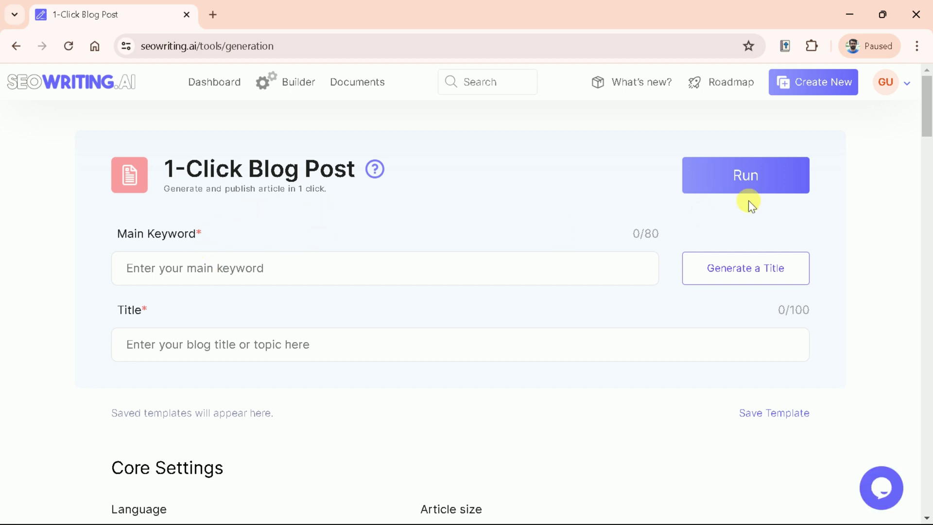
Step: Enter keyword 'Best AI tools for academic writing' and get the title 'Top AI Tools for Academic Writing Success'
drag(928, 119, 928, 440)
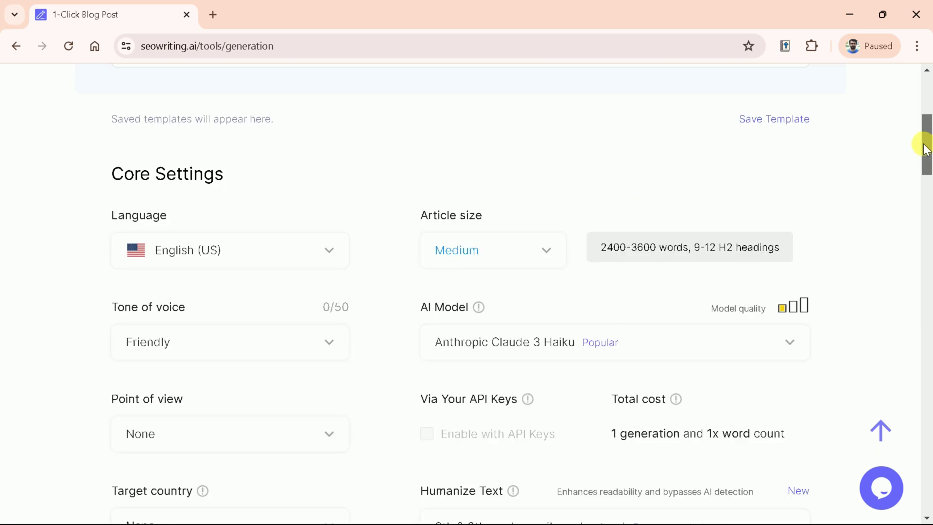
drag(928, 440, 928, 115)
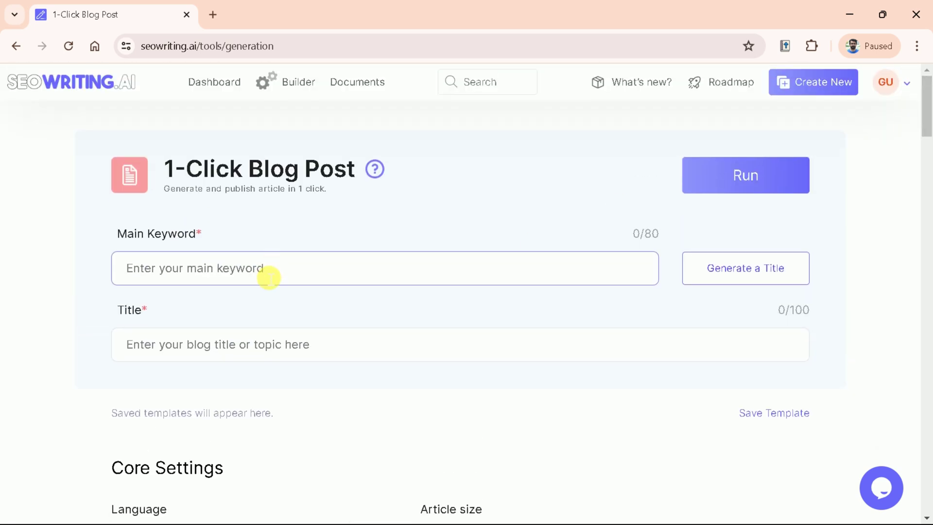
text(Best AI to)
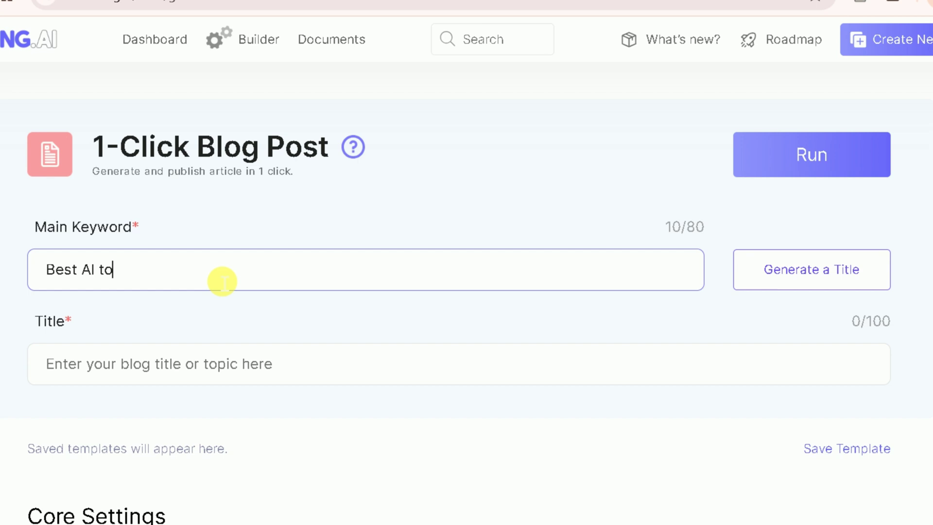
text(ols for)
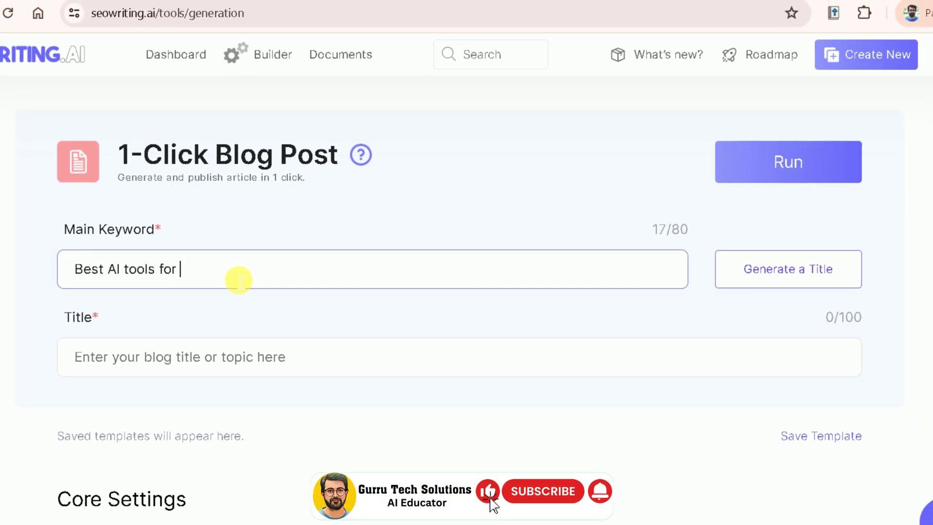
text( academic)
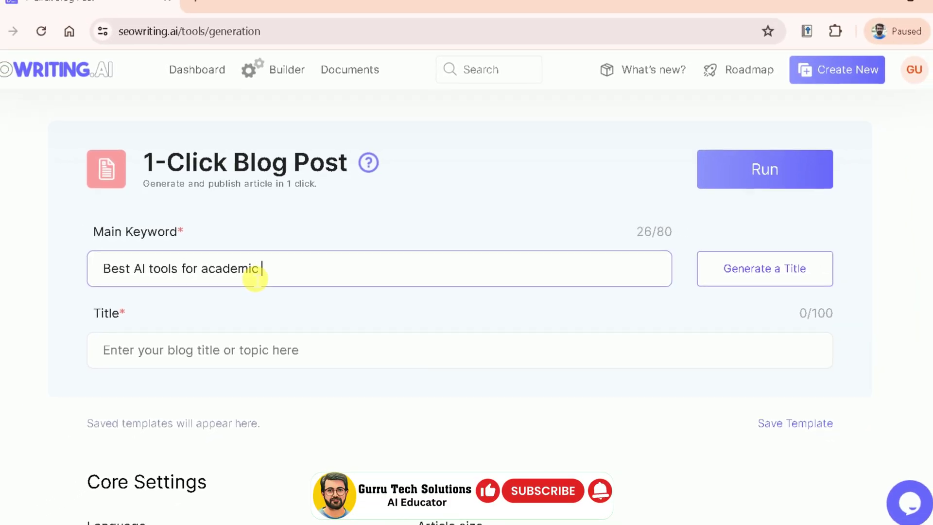
text( writing)
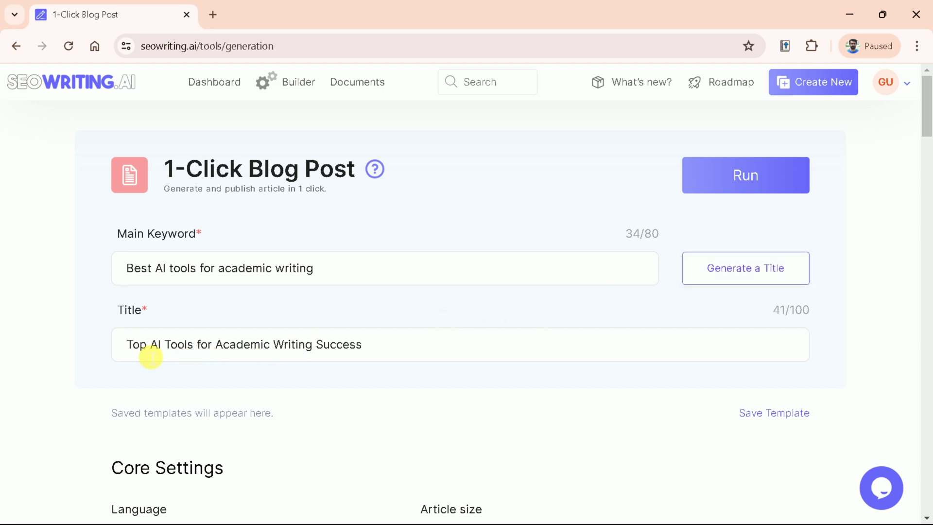
drag(128, 346, 365, 352)
Step: Keep English (US) as the article language
scroll(928, 165, down, 5)
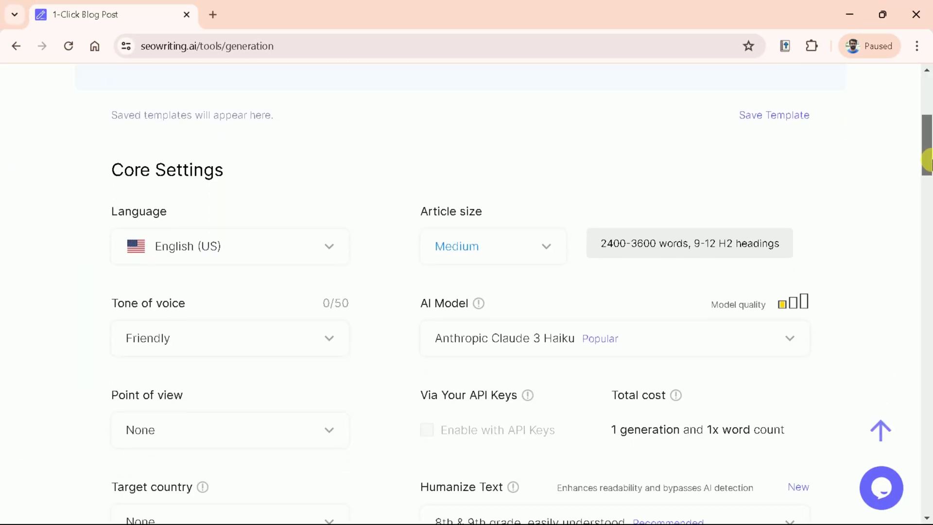
click(186, 213)
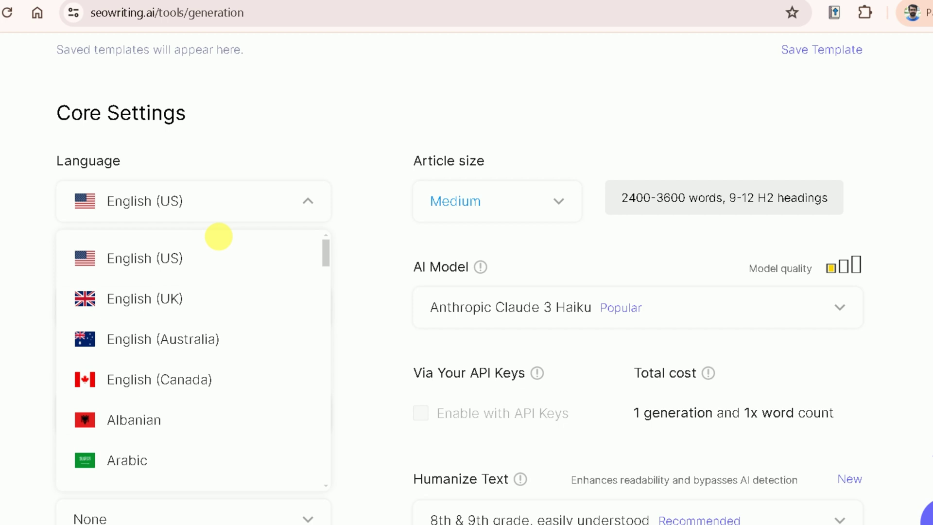
scroll(274, 348, down, 5)
scroll(273, 348, down, 3)
scroll(277, 375, up, 3)
scroll(281, 358, up, 10)
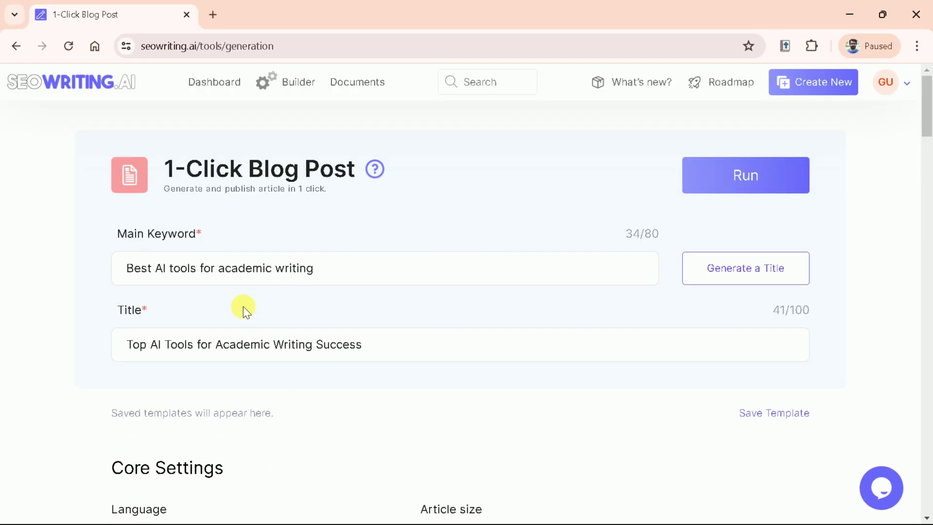
scroll(243, 306, down, 3)
scroll(737, 208, down, 3)
click(294, 291)
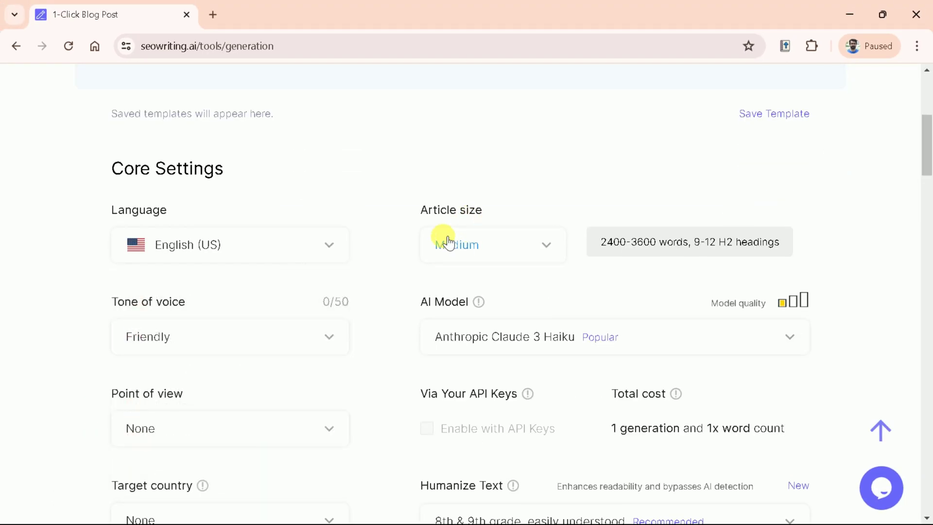
Step: Try Small and Large article sizes, then settle on Medium
click(488, 249)
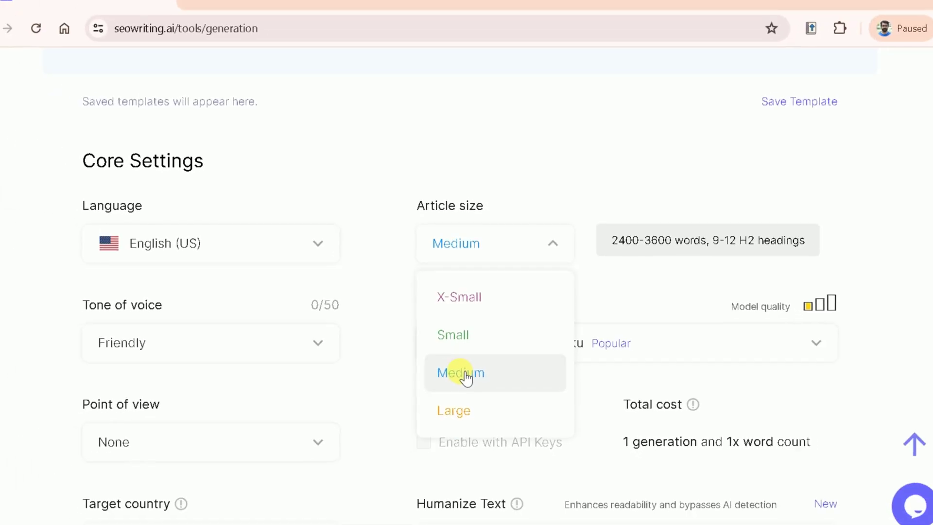
click(457, 349)
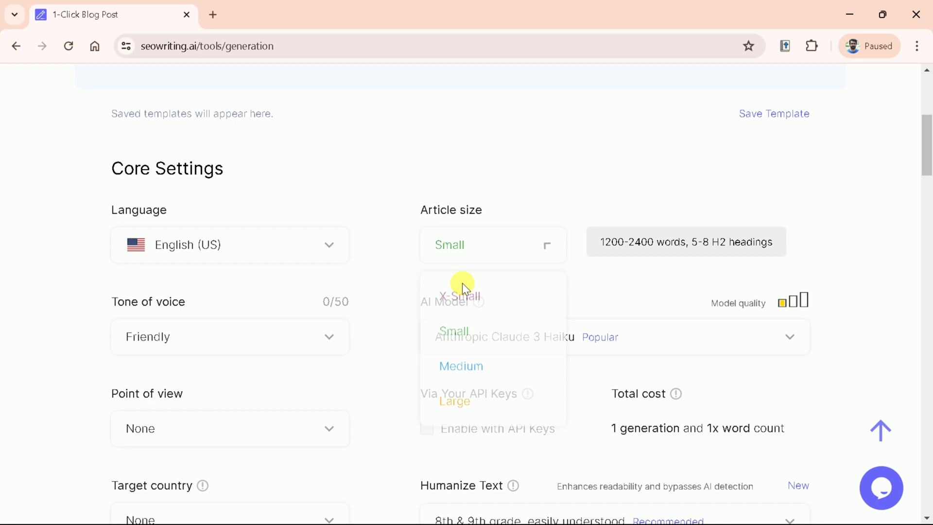
click(467, 367)
click(469, 253)
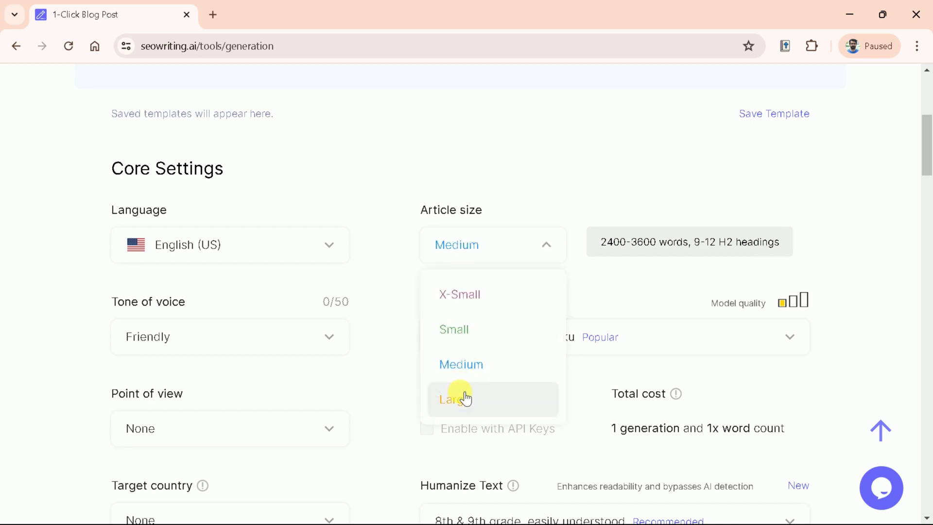
click(466, 399)
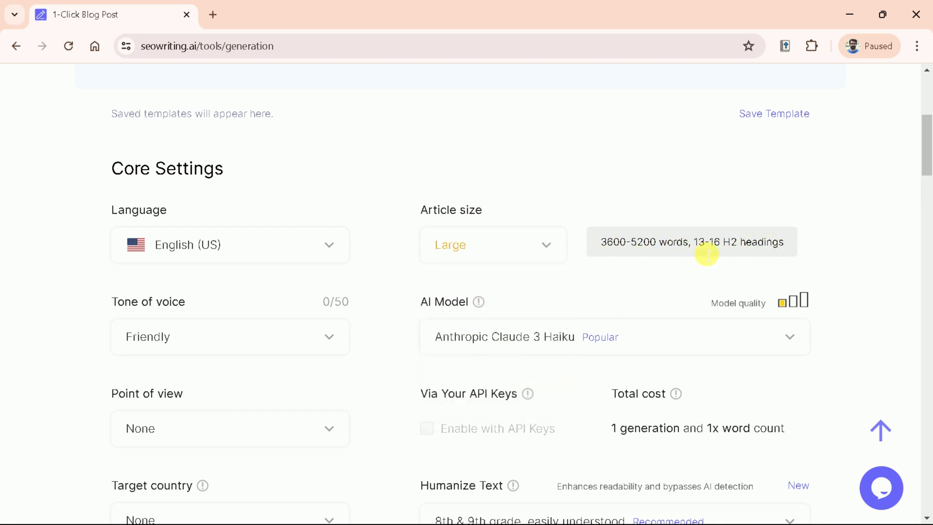
click(545, 254)
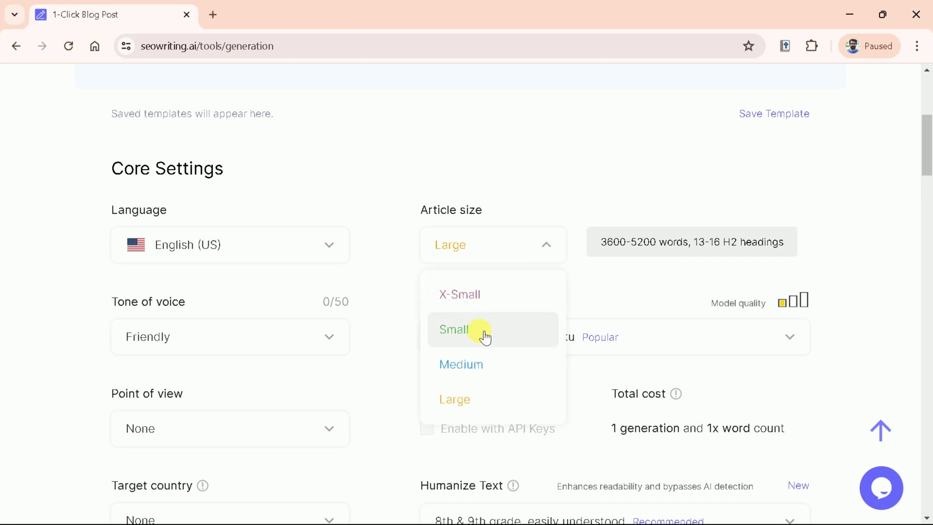
click(484, 371)
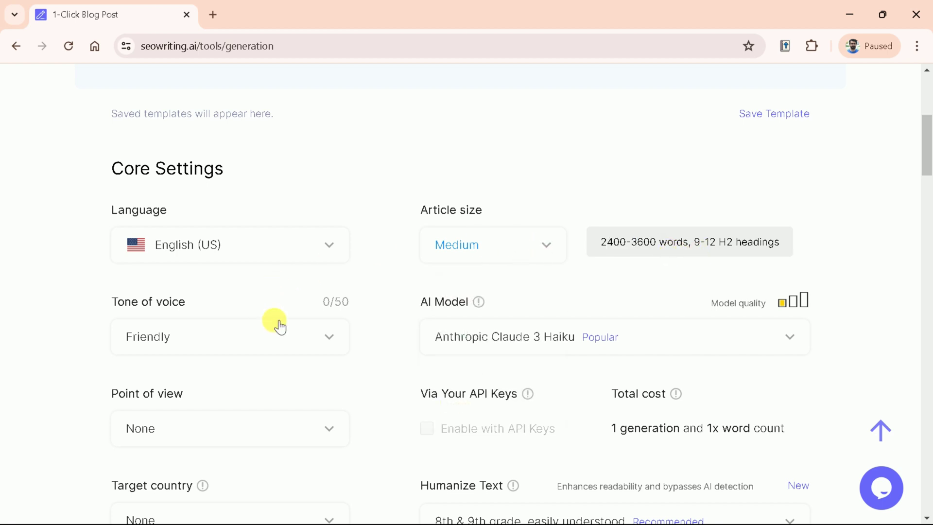
Step: Set the tone of voice to Professional
click(177, 346)
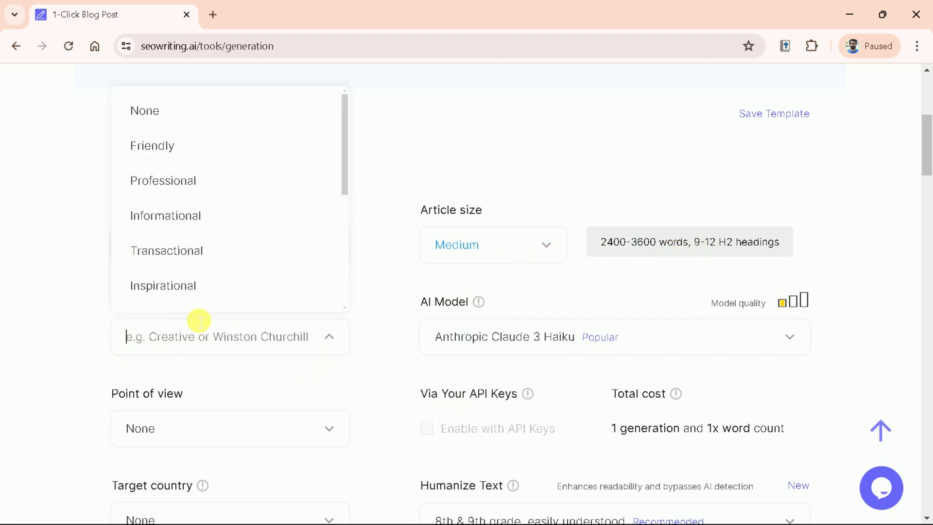
scroll(336, 296, down, 5)
drag(345, 297, 332, 238)
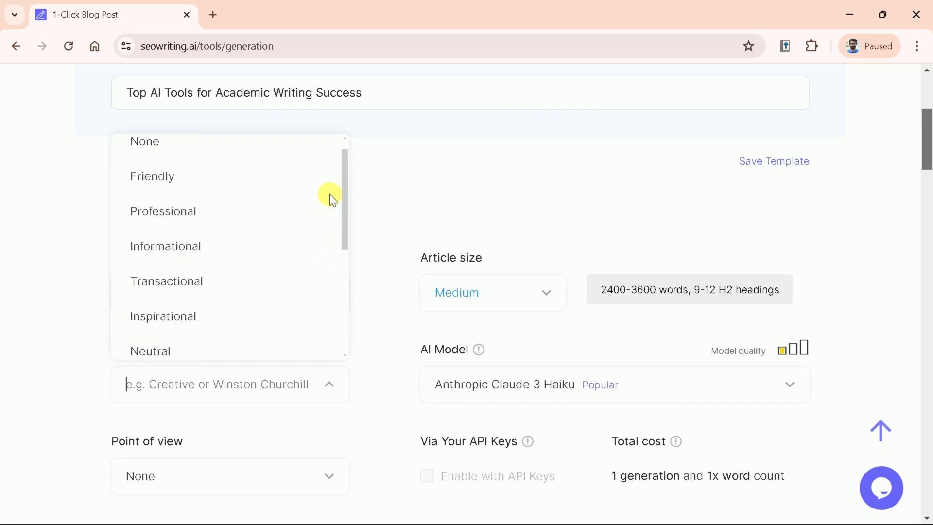
scroll(330, 192, up, 1)
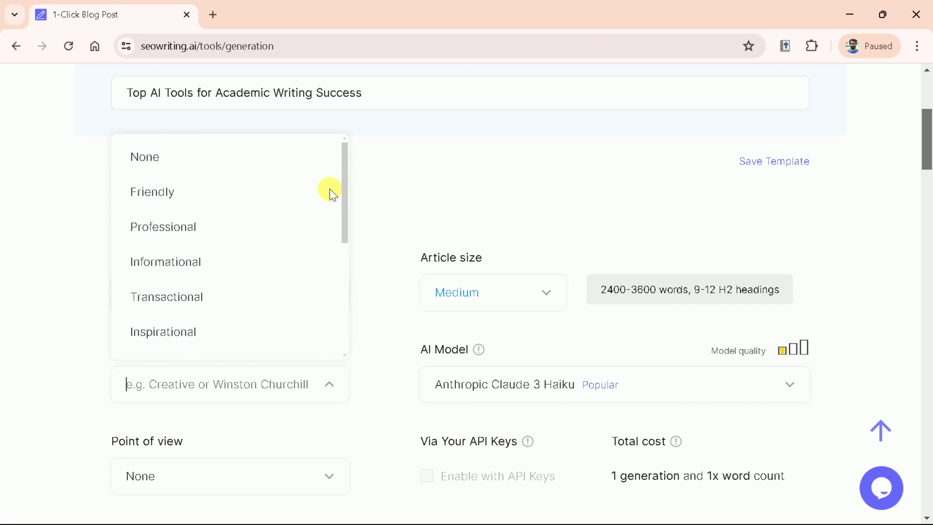
click(217, 232)
Step: Keep Claude 3 Haiku as the AI model and set point of view to first person plural
scroll(556, 296, down, 2)
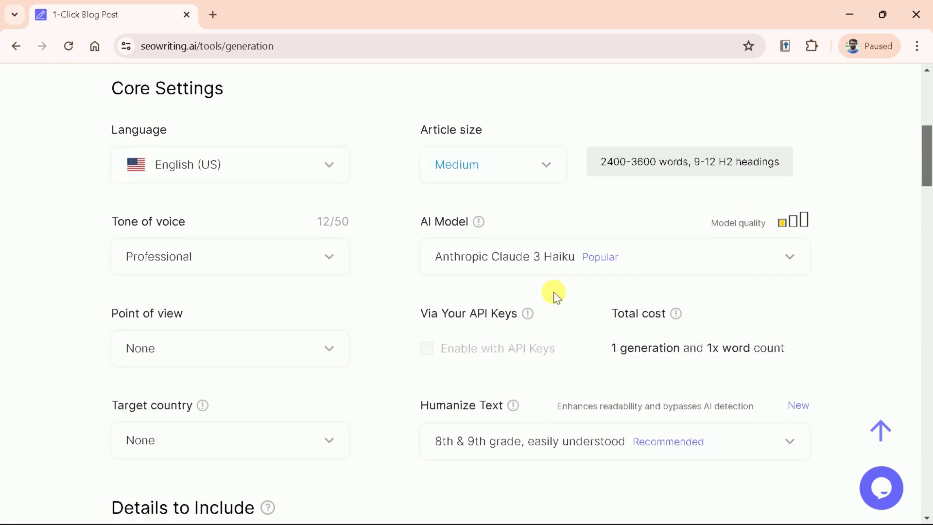
click(521, 266)
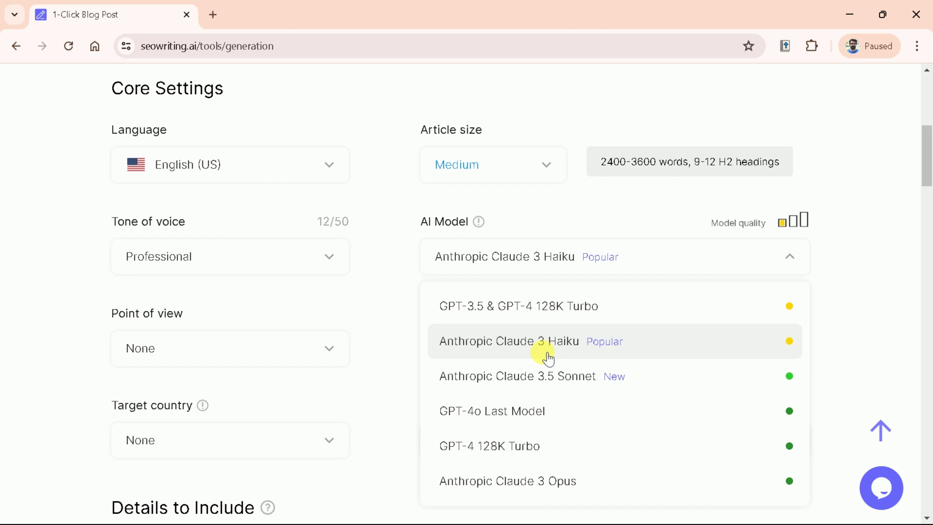
click(584, 351)
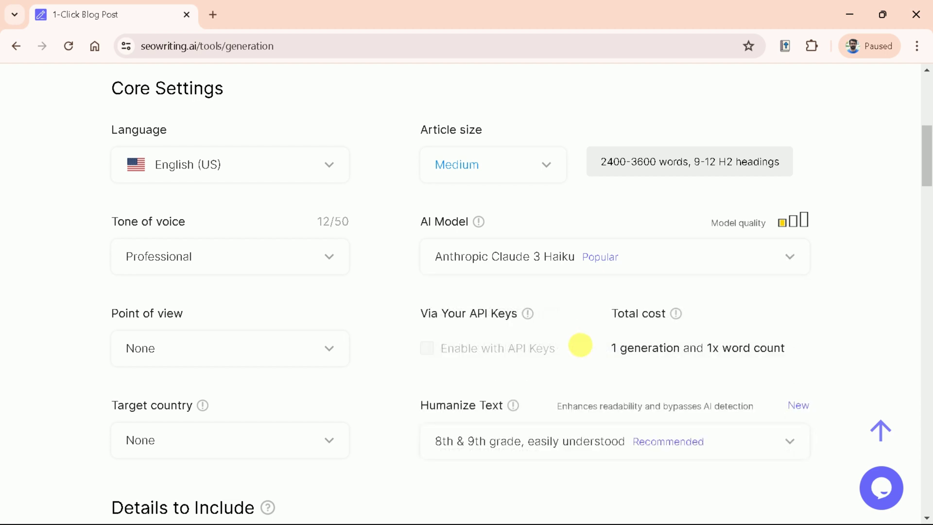
click(208, 353)
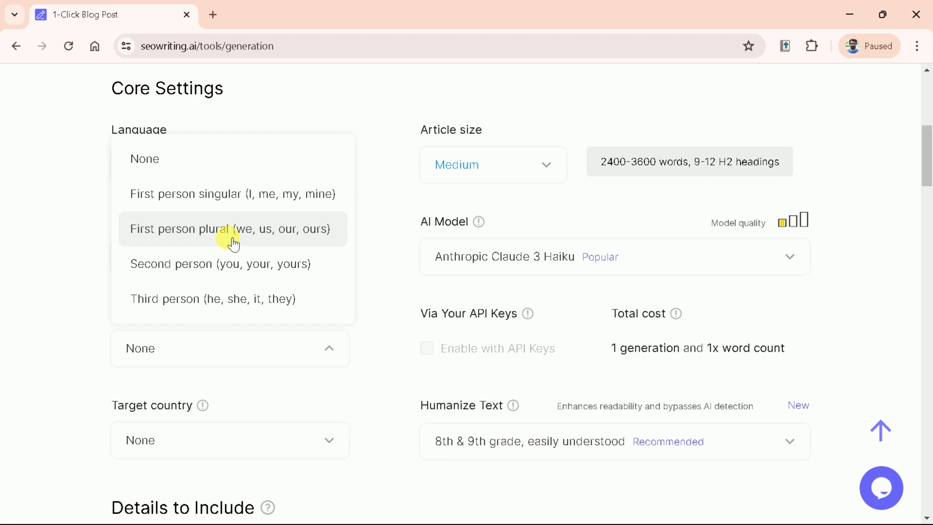
click(233, 244)
Step: Set the target country to United States
scroll(278, 368, down, 2)
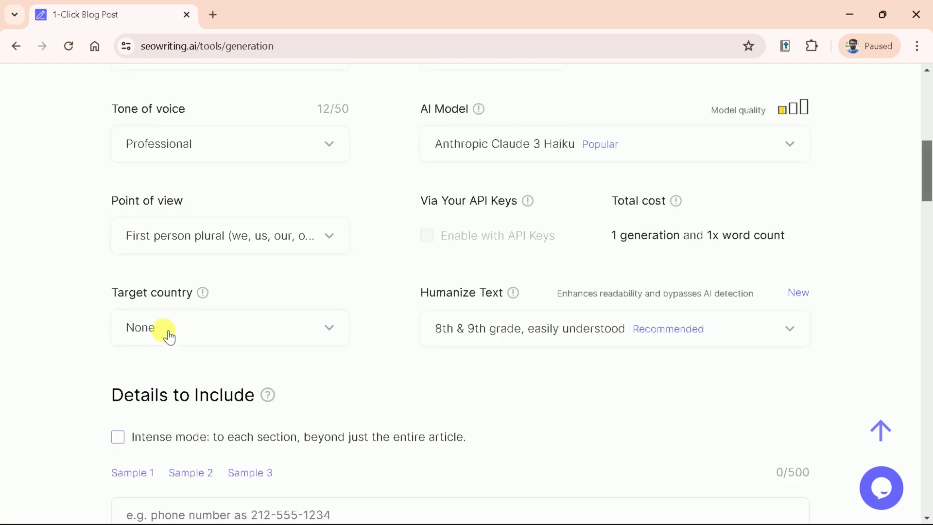
click(166, 333)
scroll(182, 191, down, 2)
scroll(182, 191, down, 3)
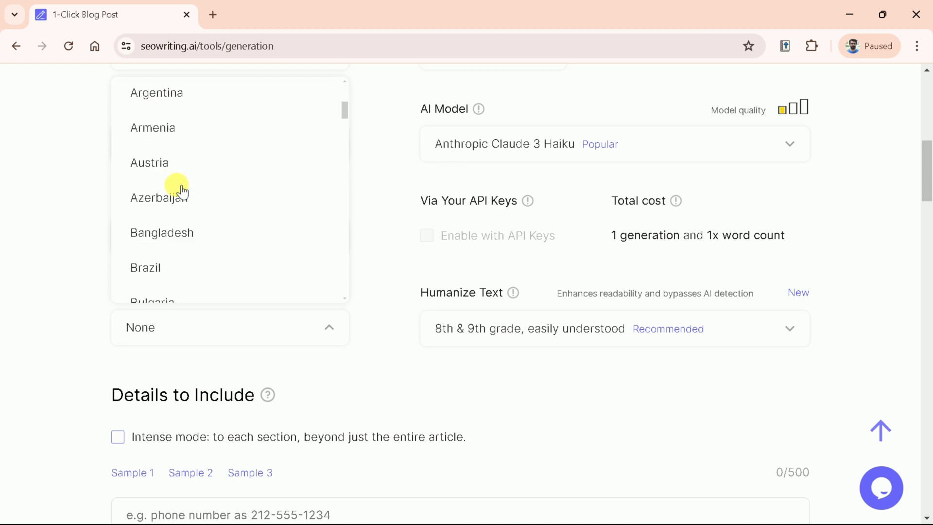
scroll(180, 200, down, 2)
mouse_move(343, 115)
mouse_down()
mouse_move(339, 166)
mouse_move(338, 96)
mouse_up()
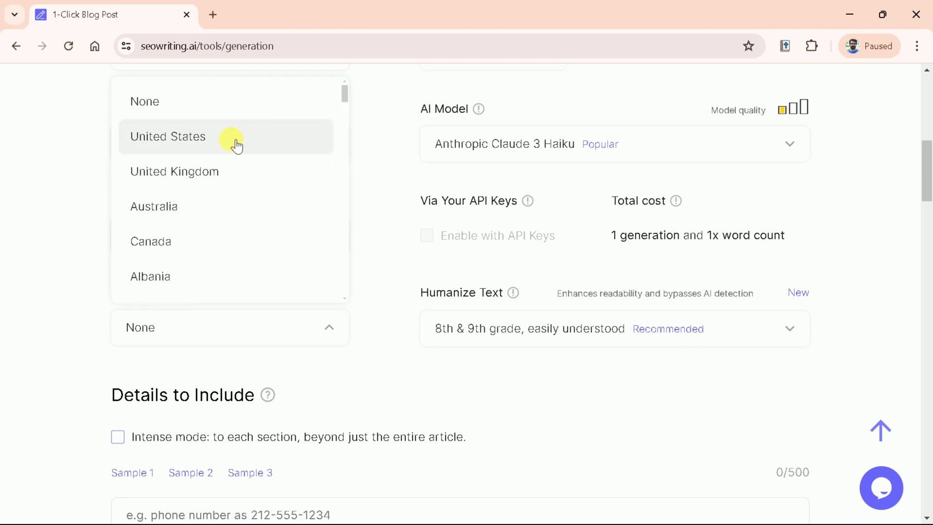
click(236, 145)
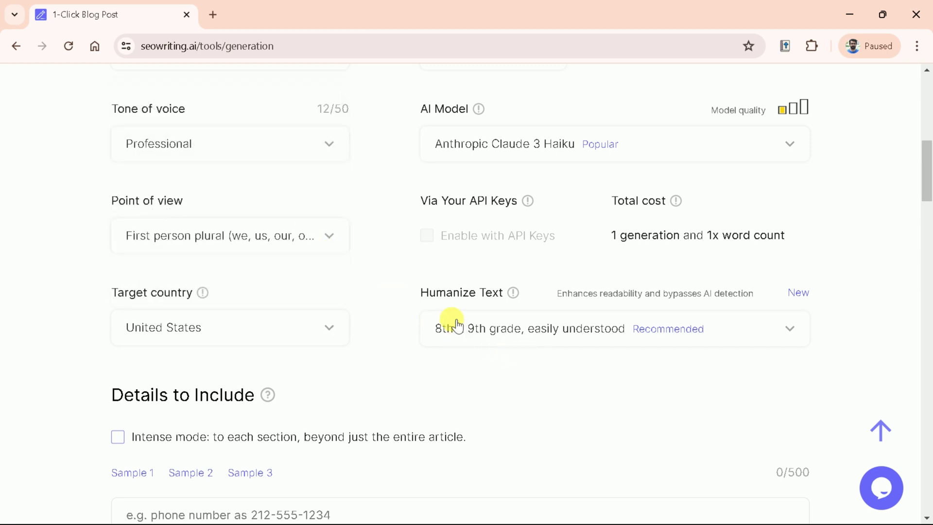
Step: Keep the humanized text reading level at 8th & 9th grade
drag(419, 292, 754, 300)
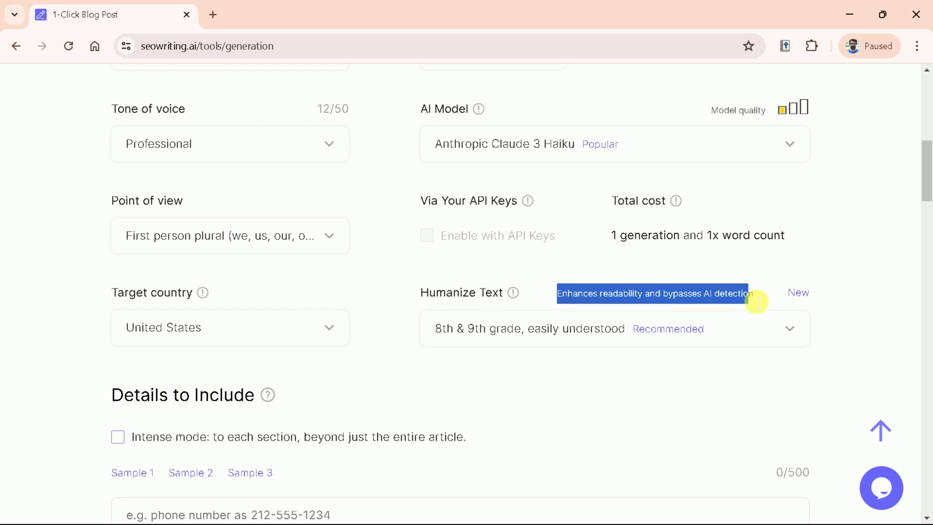
click(525, 338)
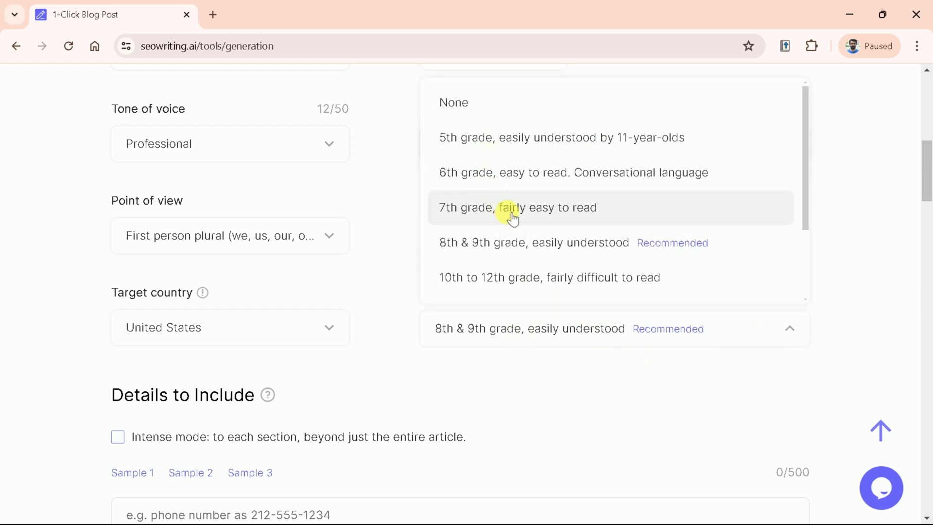
scroll(535, 250, down, 2)
mouse_move(806, 238)
mouse_down()
mouse_move(802, 260)
mouse_move(795, 159)
mouse_up()
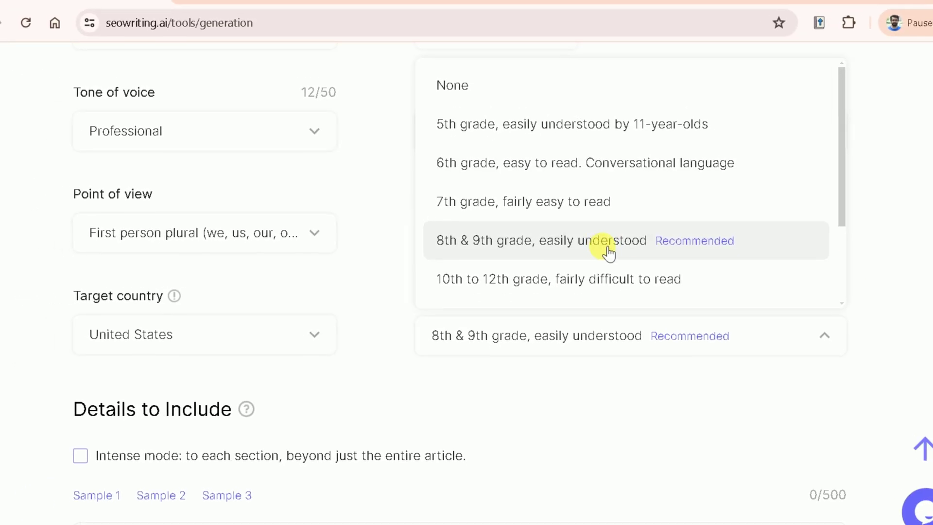
click(579, 239)
scroll(579, 239, down, 10)
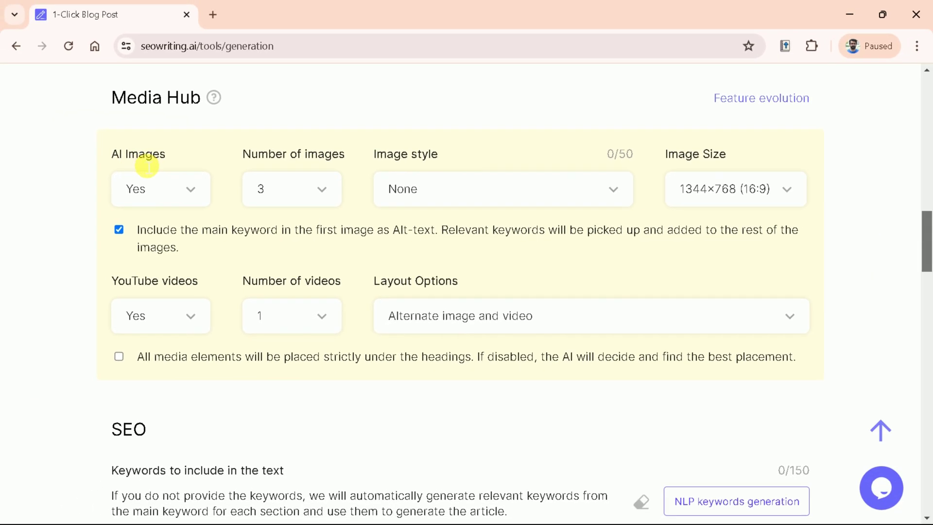
Step: Keep AI images turned on and set the number of images to 3
click(170, 194)
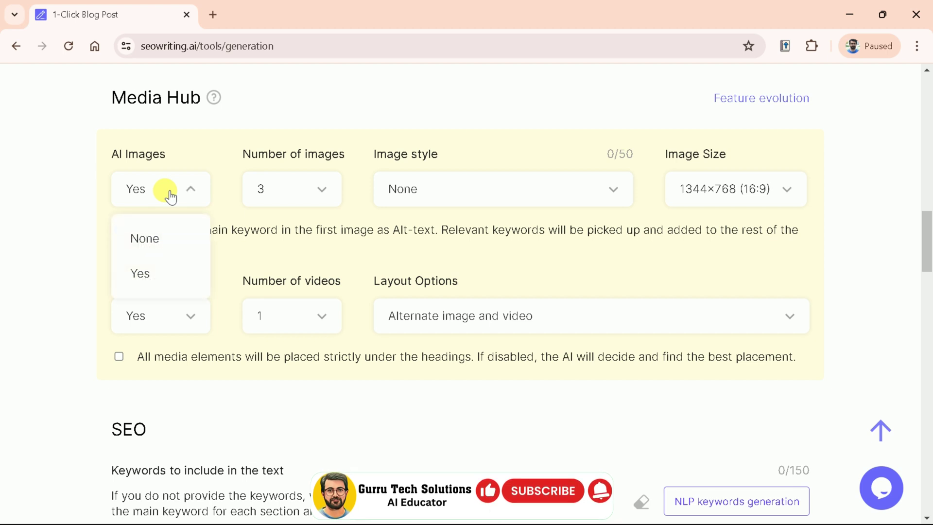
click(171, 192)
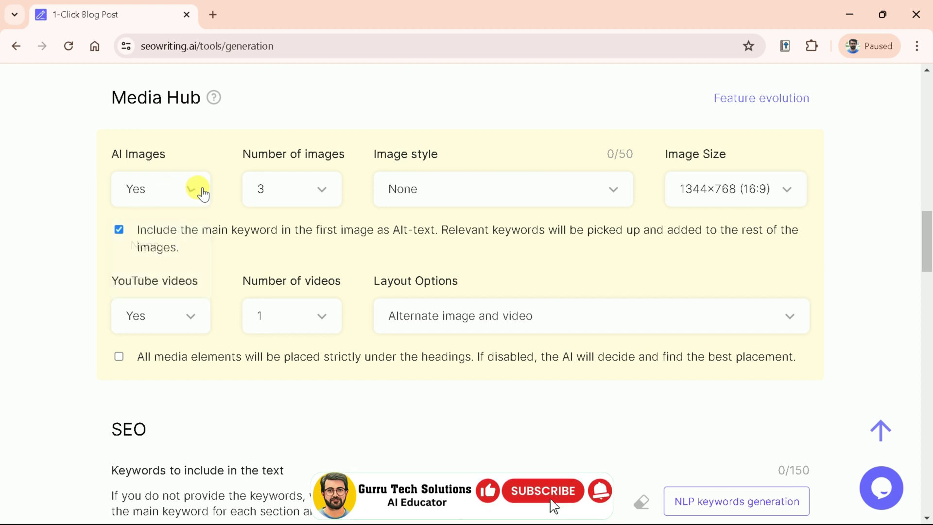
click(285, 187)
scroll(305, 315, down, 2)
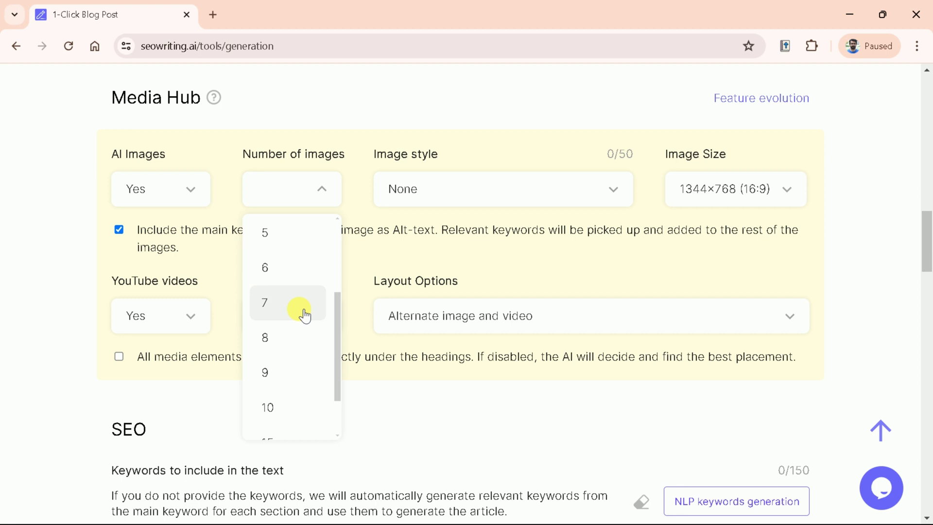
scroll(305, 316, down, 1)
scroll(305, 320, up, 3)
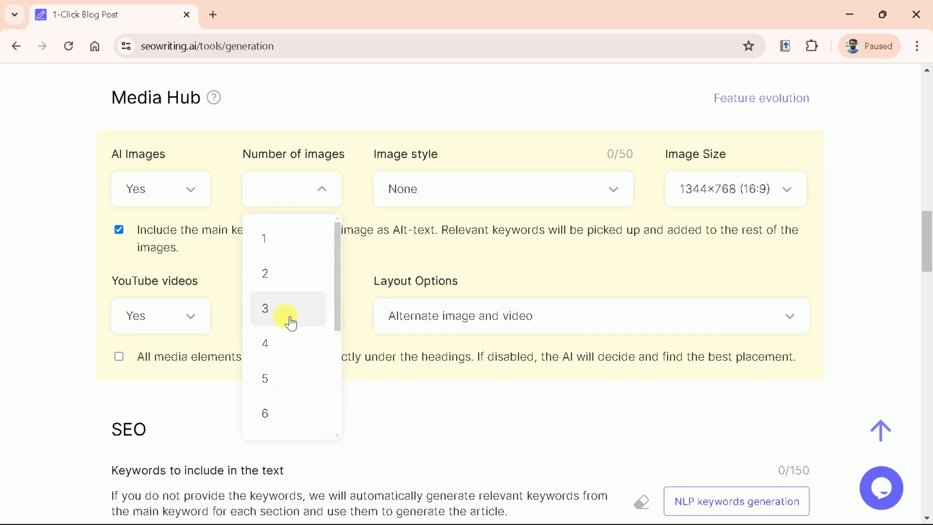
click(286, 317)
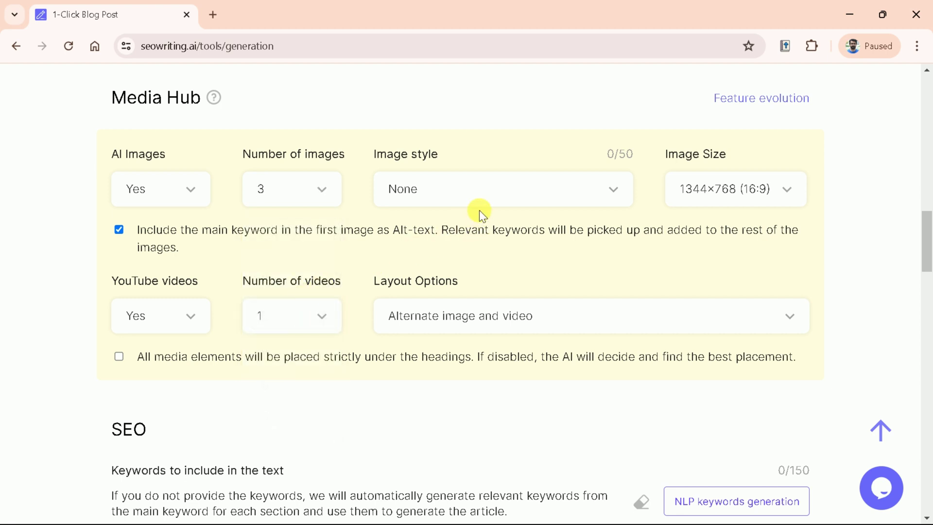
Step: Choose Cartoon image style and keep the 1344×768 image size
click(427, 207)
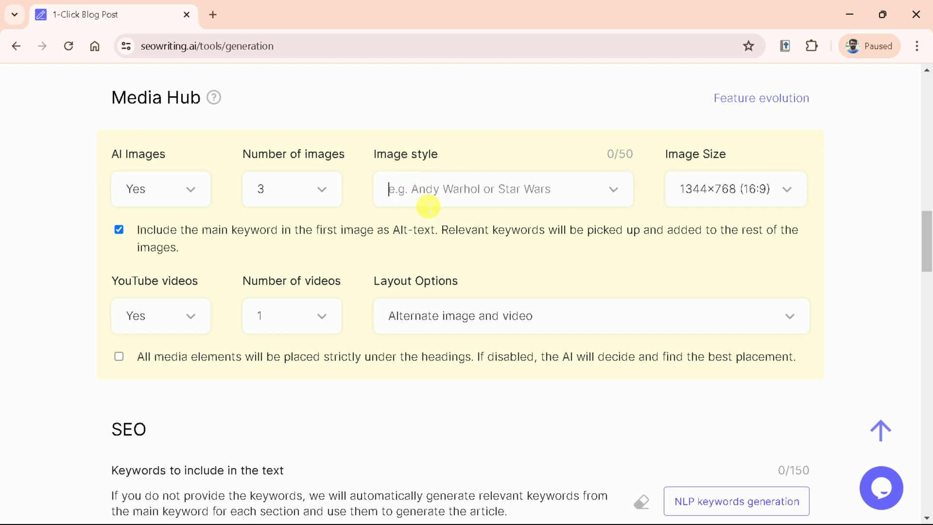
mouse_move(629, 263)
mouse_down()
mouse_move(637, 335)
mouse_move(630, 236)
mouse_up()
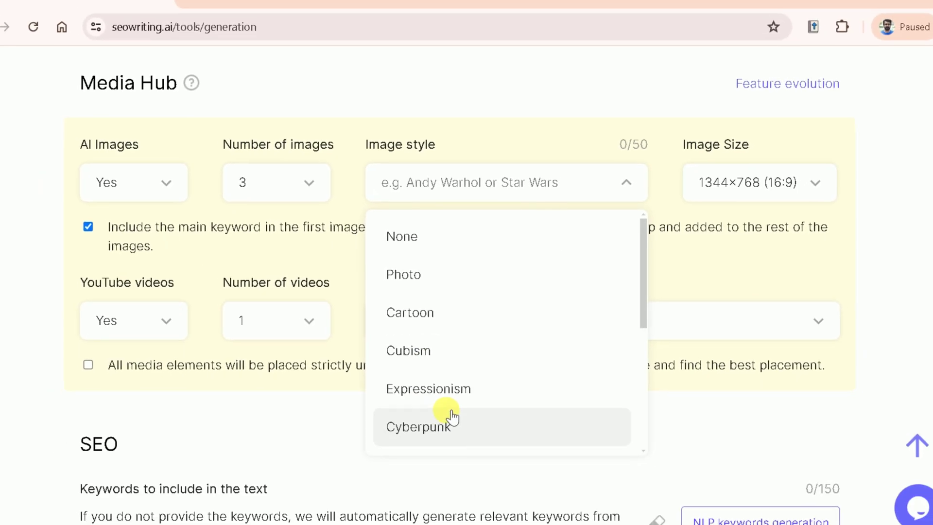
click(413, 317)
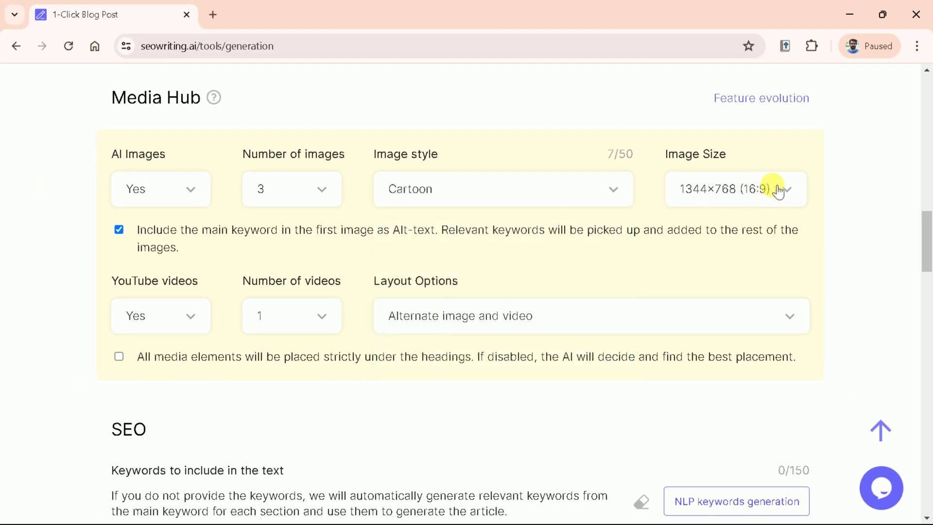
click(723, 192)
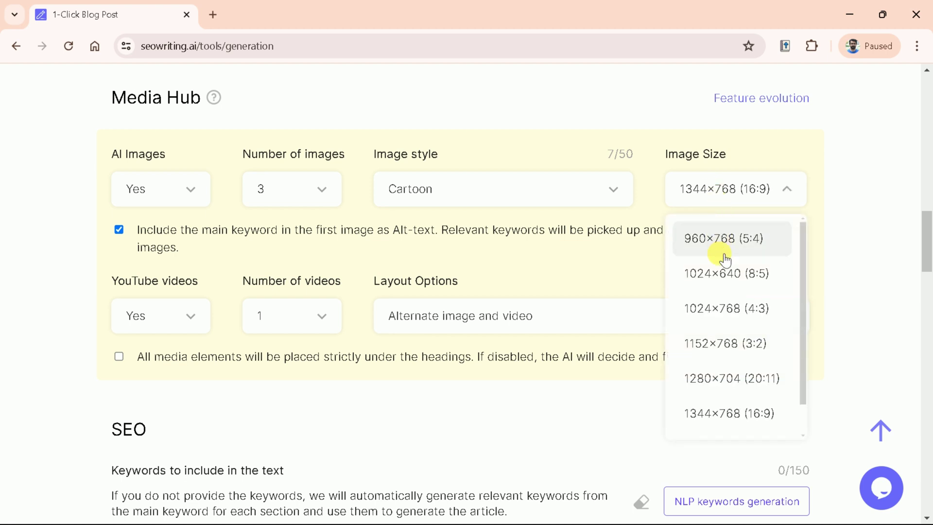
click(768, 204)
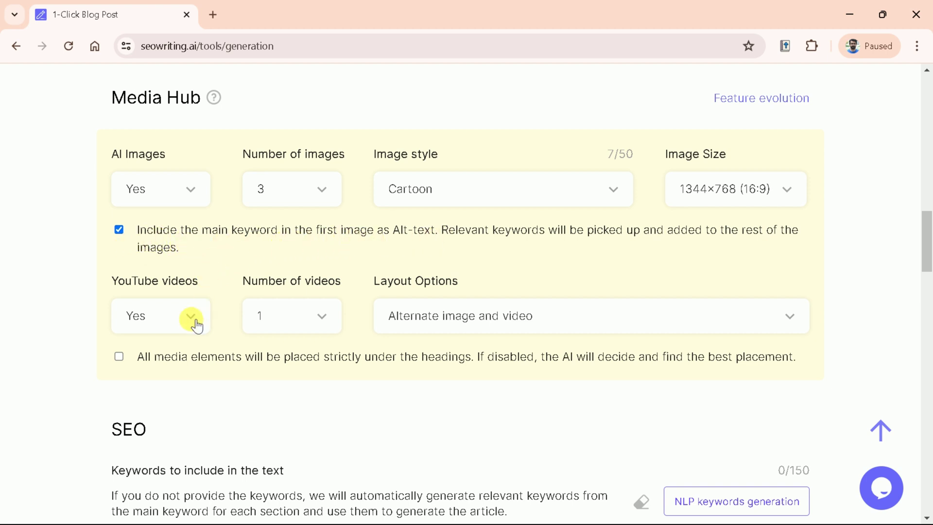
Step: Add 3 YouTube videos and keep the alternating image-and-video layout
drag(112, 282, 202, 283)
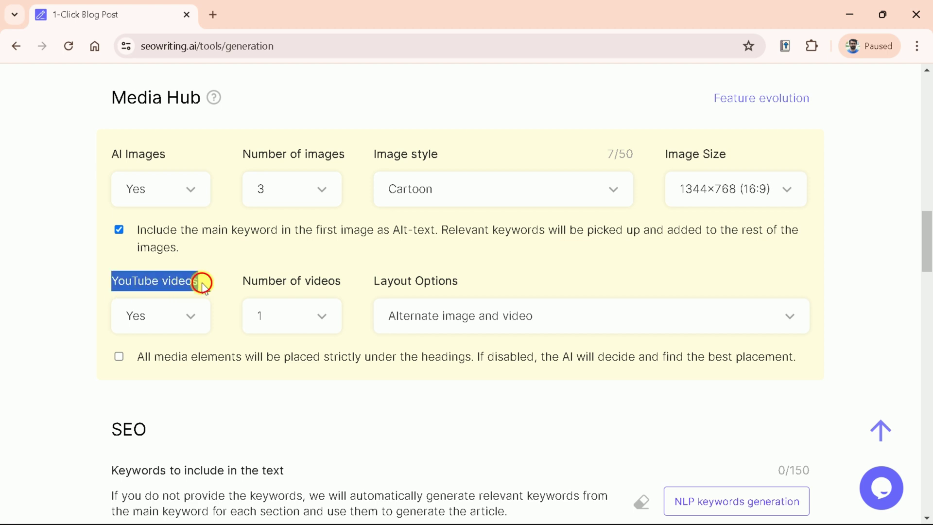
click(199, 321)
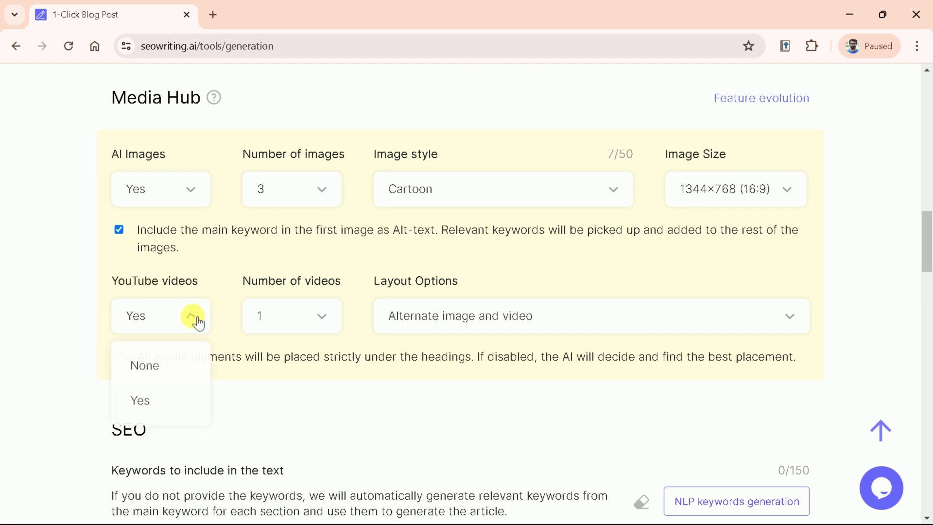
click(309, 321)
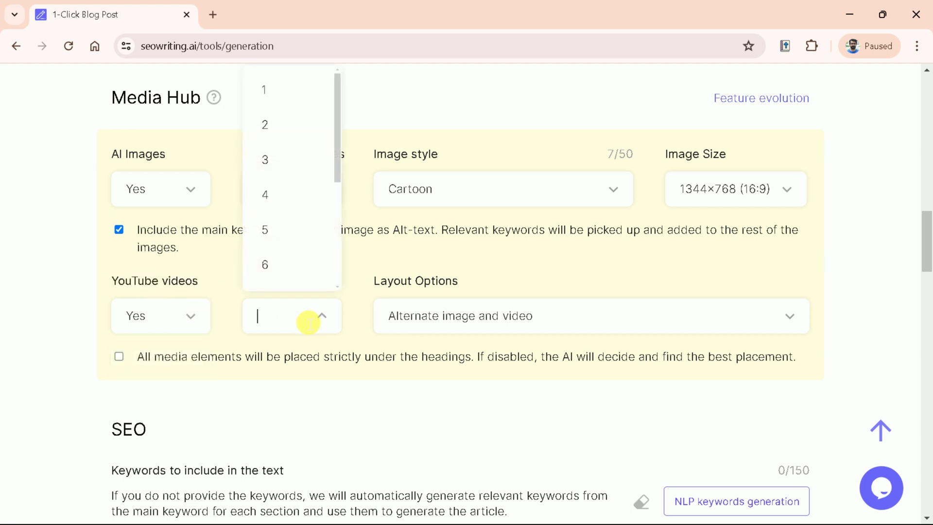
click(281, 172)
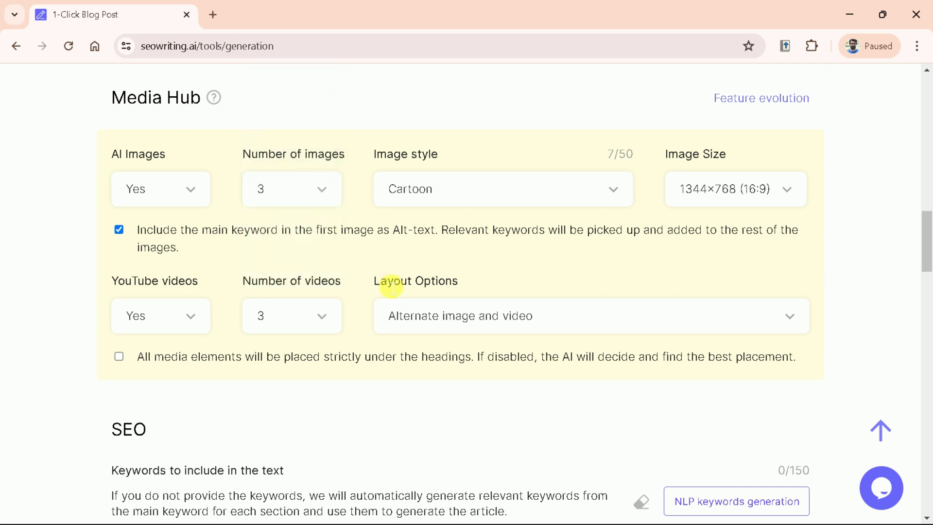
click(445, 320)
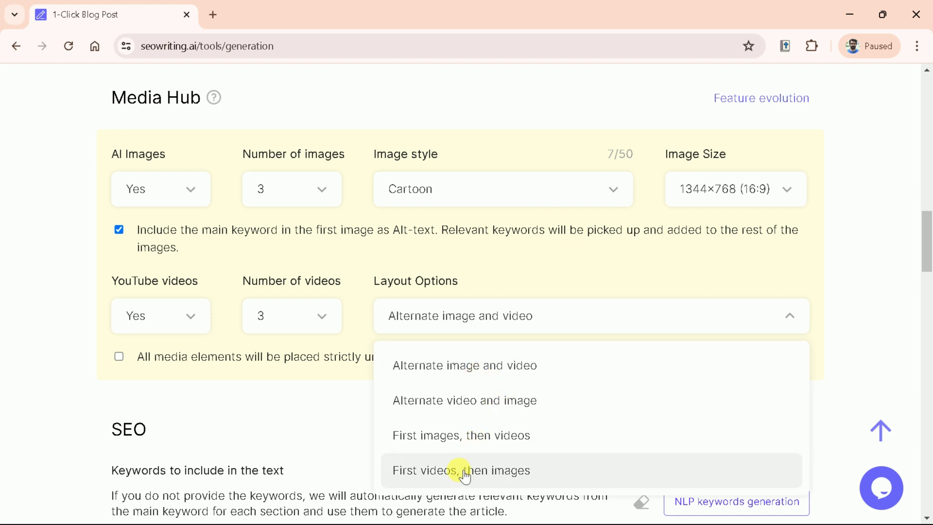
click(436, 372)
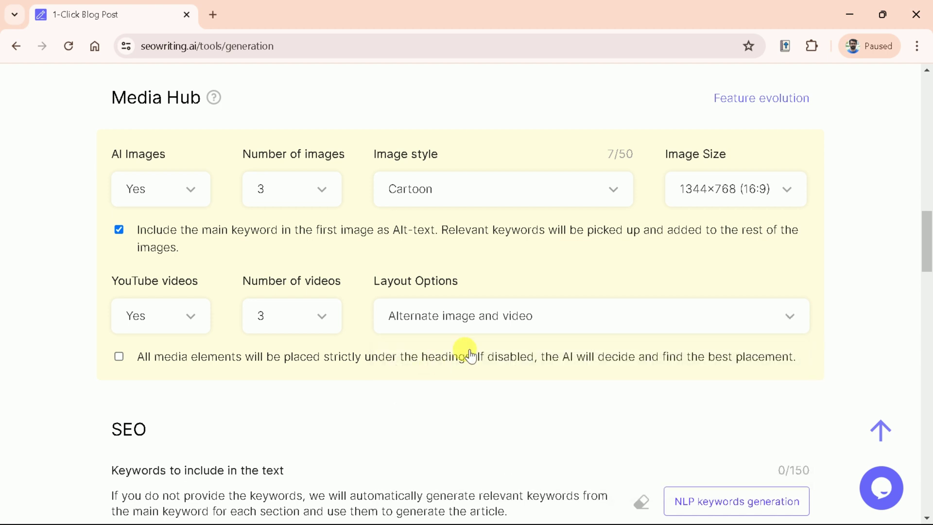
Step: Place all media strictly under headings and auto-generate ten NLP keywords like 'grammar checkers'
click(141, 360)
drag(927, 258, 927, 295)
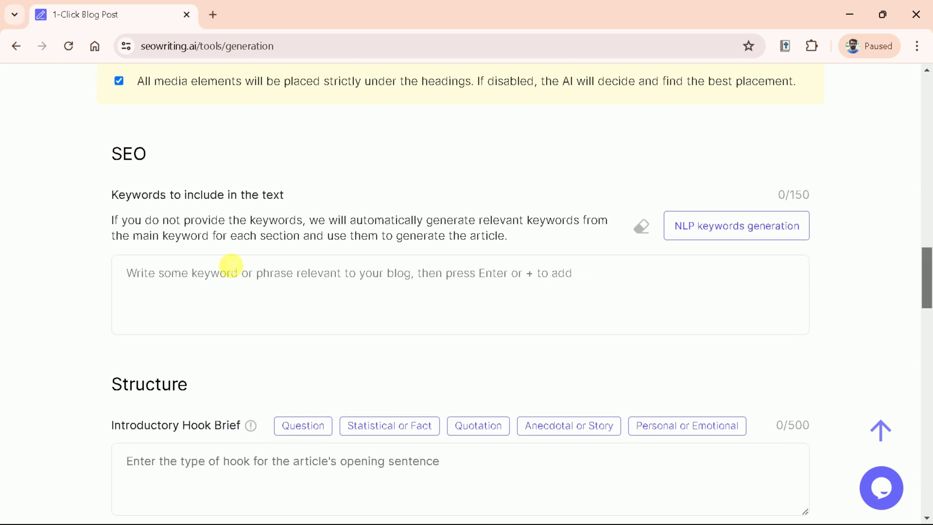
drag(112, 195, 285, 195)
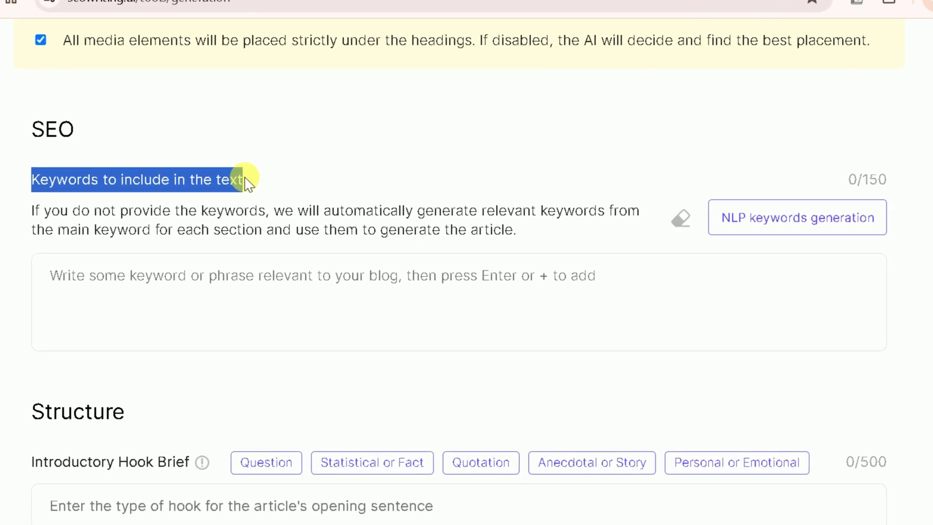
click(276, 314)
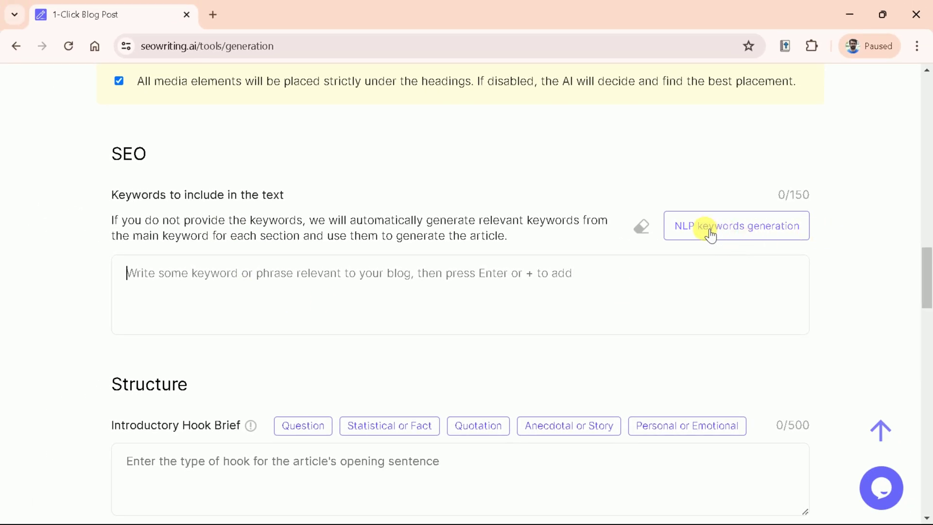
click(710, 232)
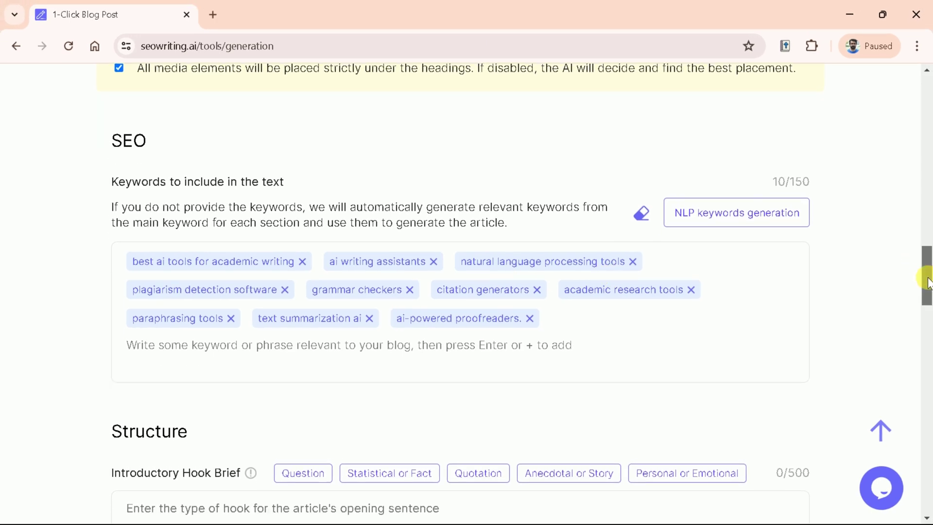
drag(927, 272, 926, 311)
Step: Fill the Introductory Hook Brief with a question-style prompt
drag(111, 187, 236, 189)
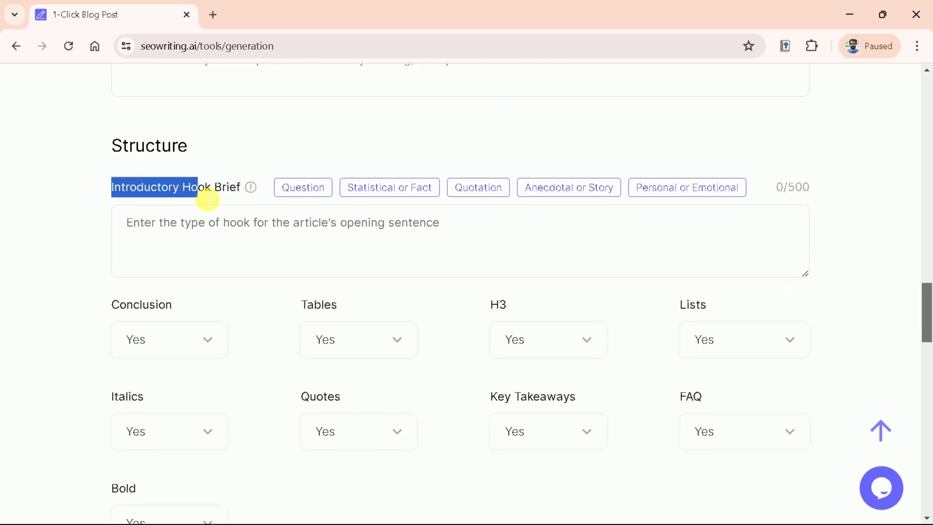
click(293, 215)
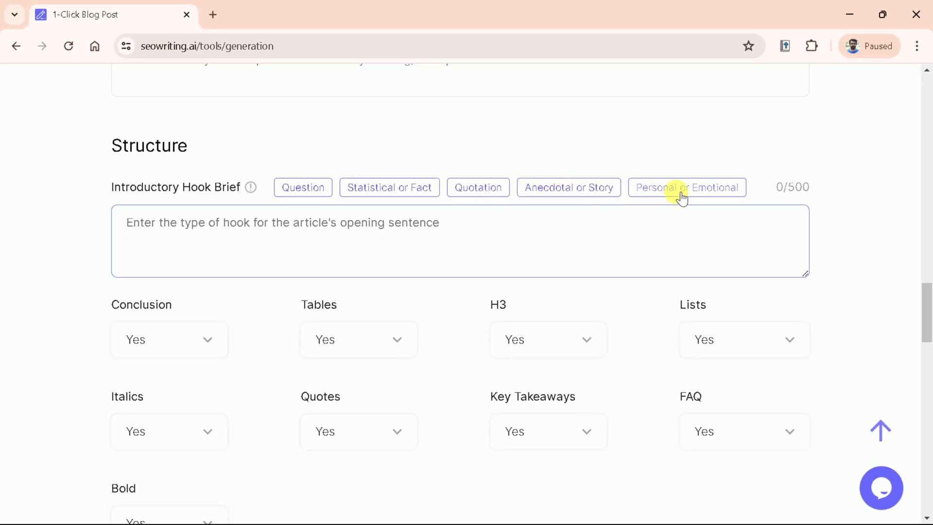
click(304, 187)
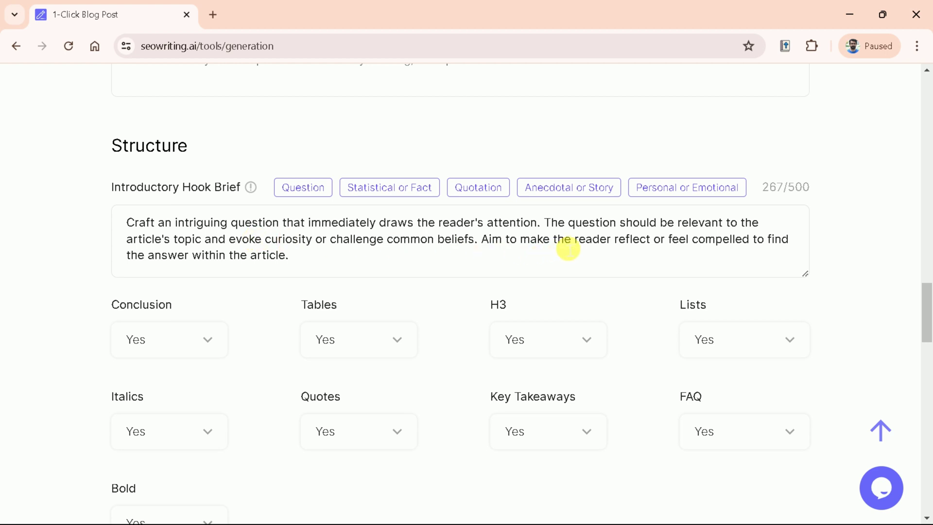
Step: Review the Conclusion, Tables, H3 and Italics settings, leaving them all Yes
scroll(299, 248, down, 2)
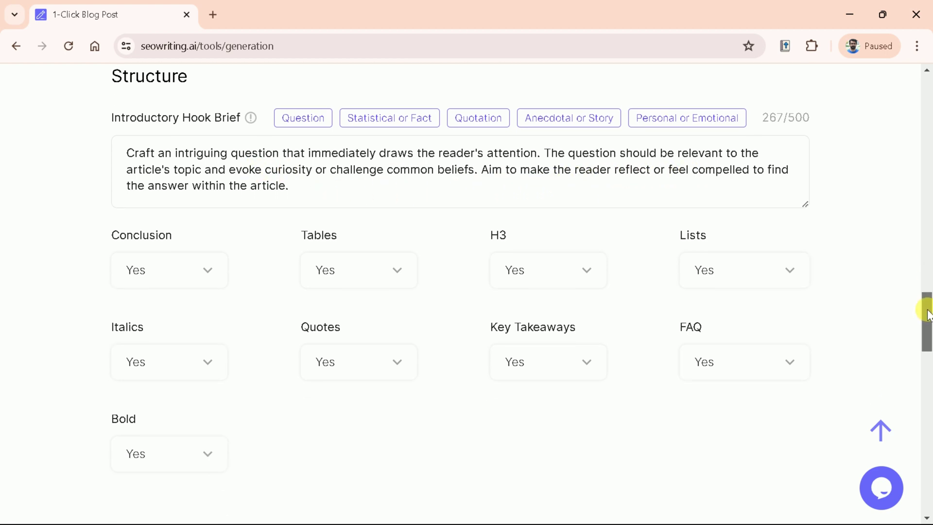
scroll(218, 194, down, 2)
click(197, 171)
click(375, 166)
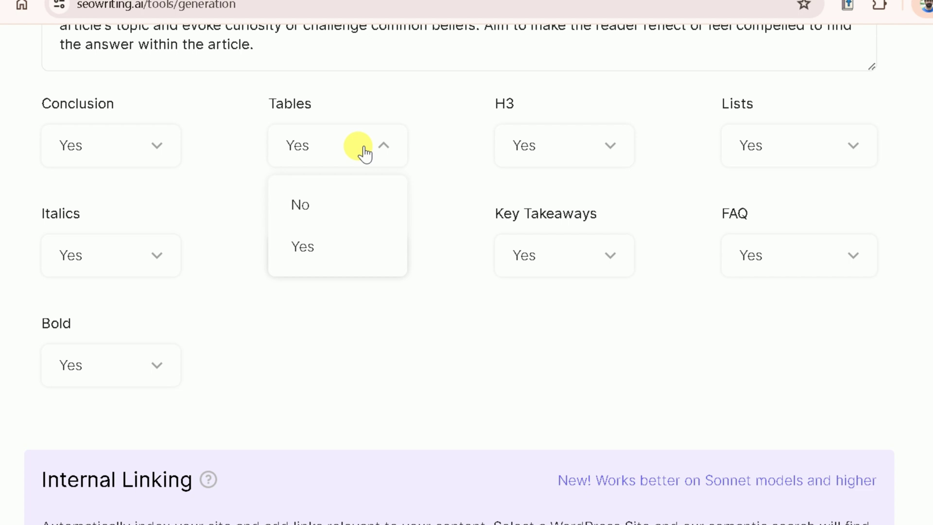
drag(375, 165, 500, 128)
click(503, 122)
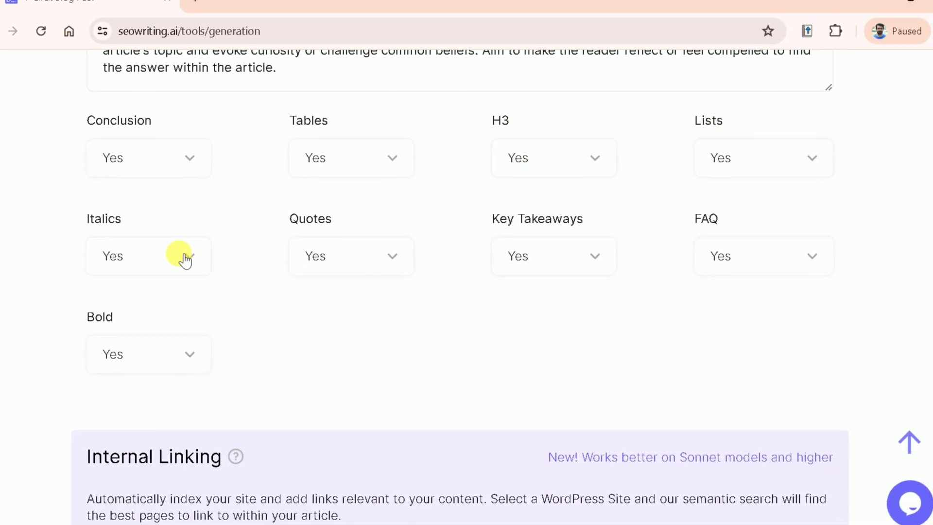
click(185, 260)
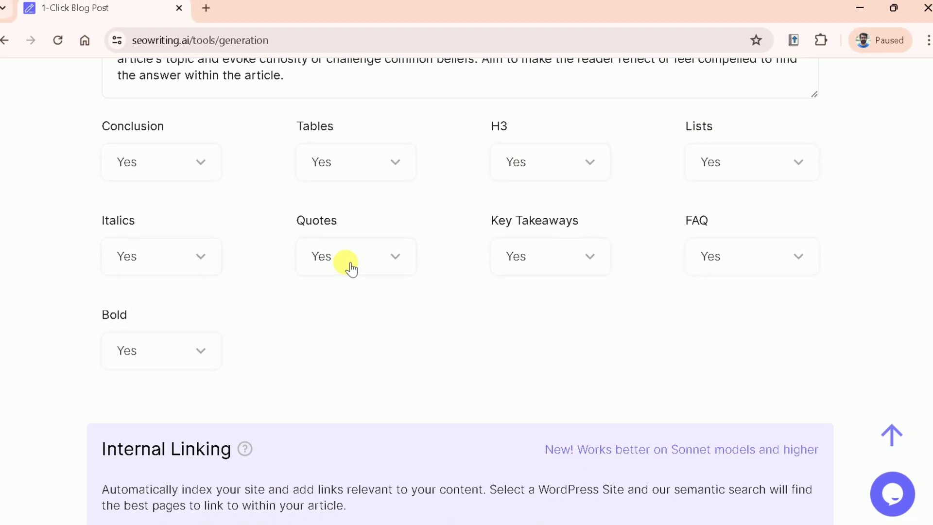
click(128, 310)
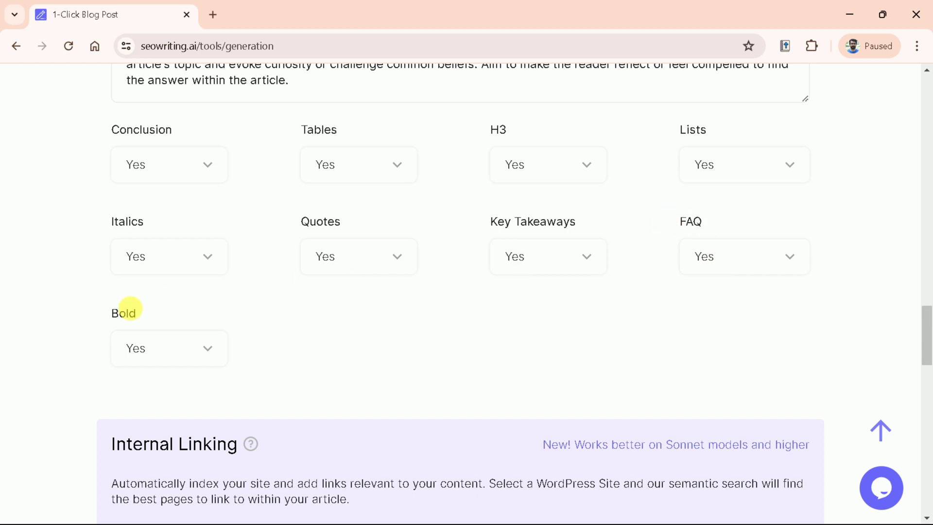
scroll(471, 340, down, 5)
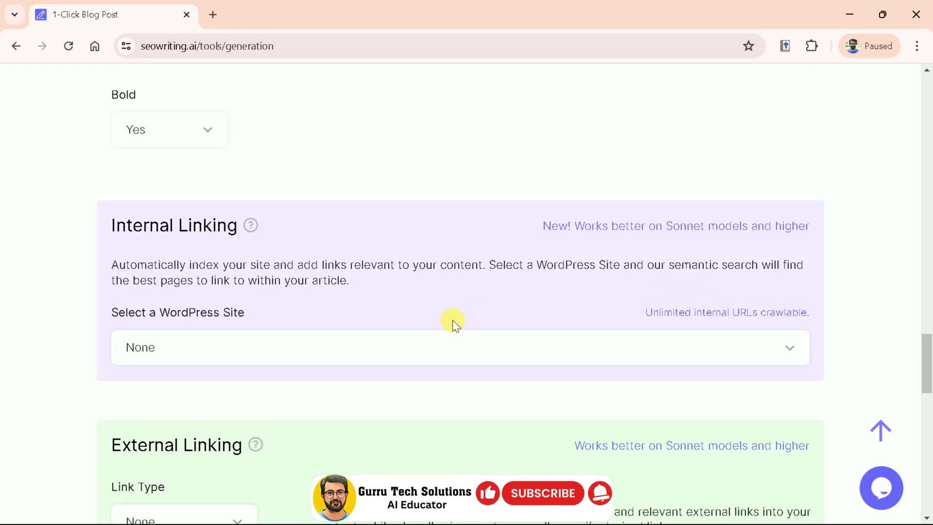
scroll(438, 291, down, 3)
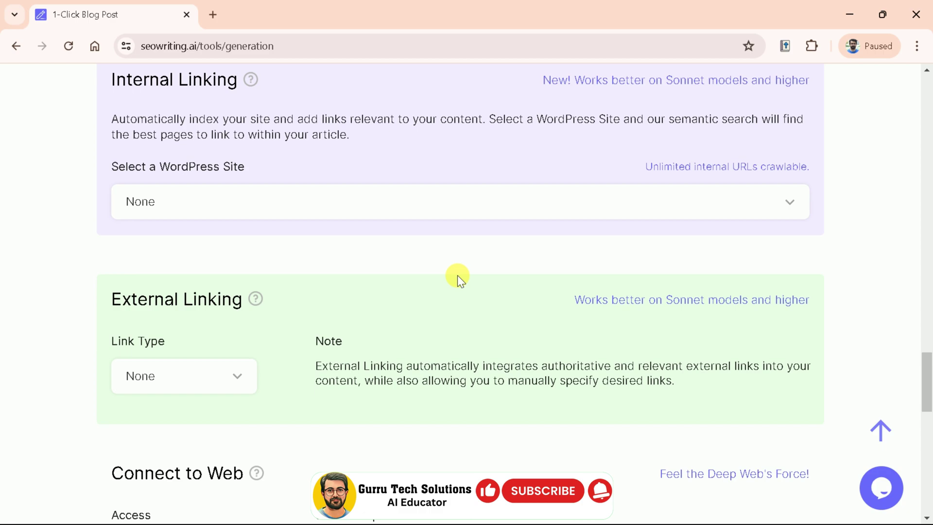
click(384, 202)
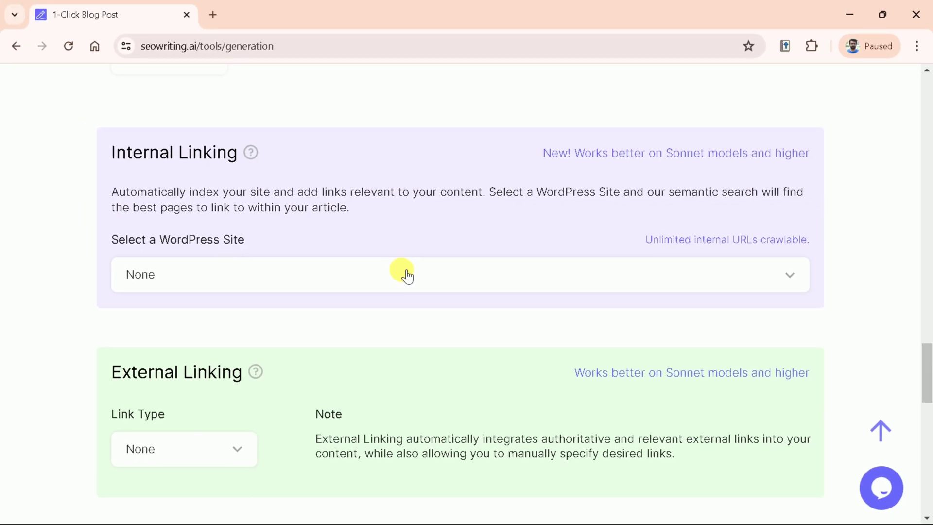
click(406, 273)
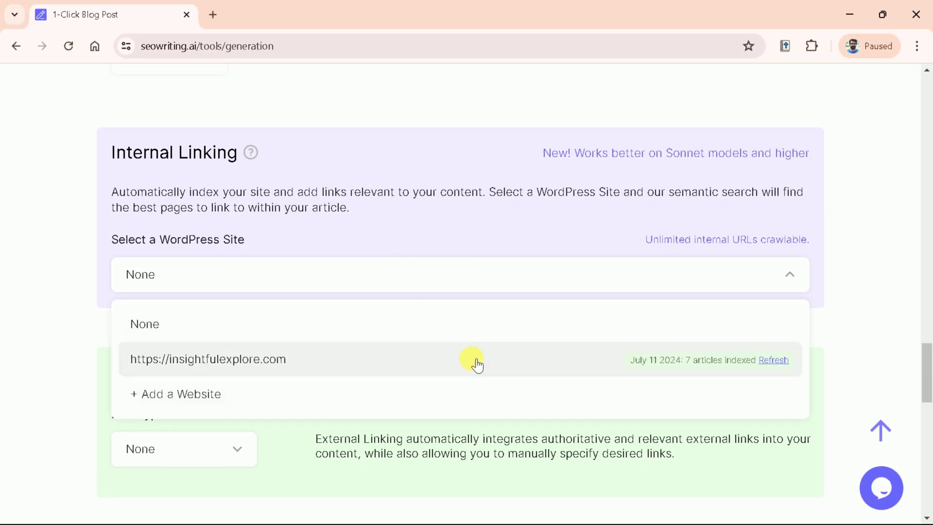
click(239, 368)
scroll(449, 294, down, 2)
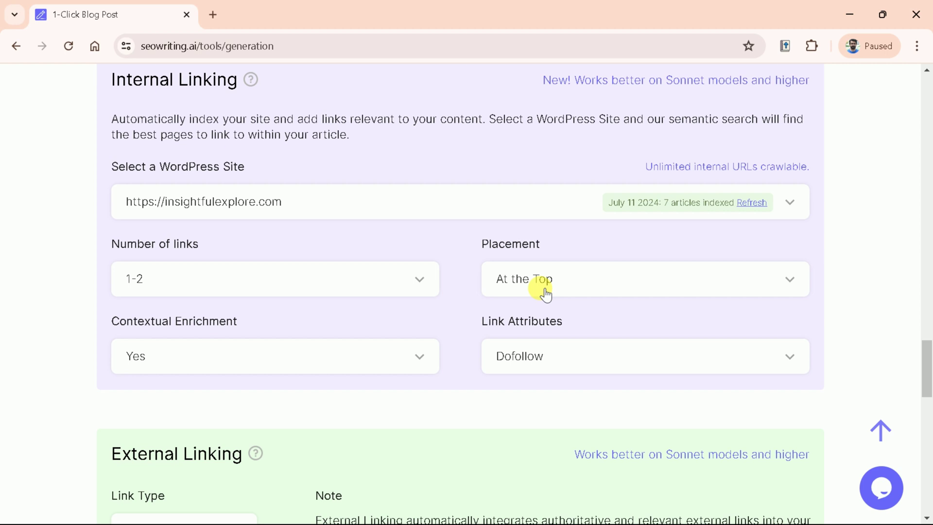
scroll(618, 371, down, 2)
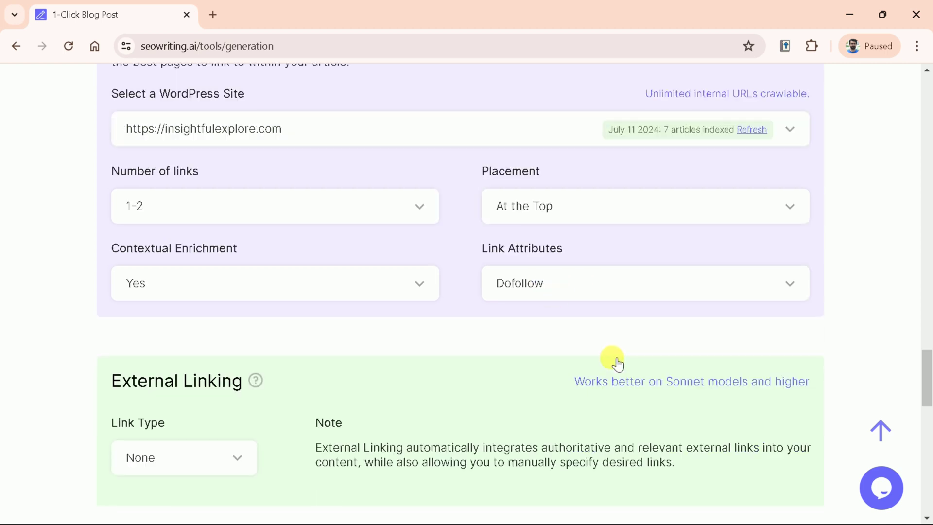
scroll(617, 365, down, 2)
scroll(617, 363, down, 2)
Step: Set External Linking Link Type to Automatic and Connect to Web Access to Deep Web
scroll(609, 352, down, 2)
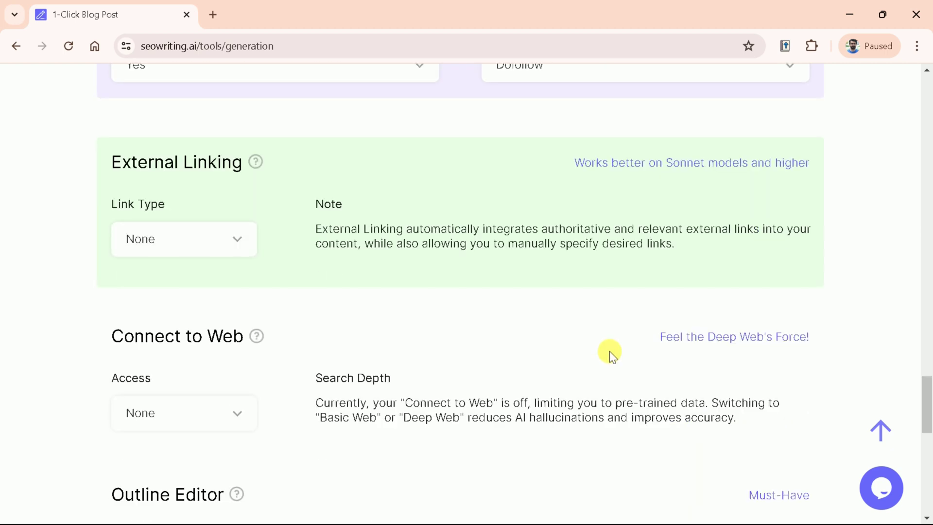
click(228, 253)
click(174, 354)
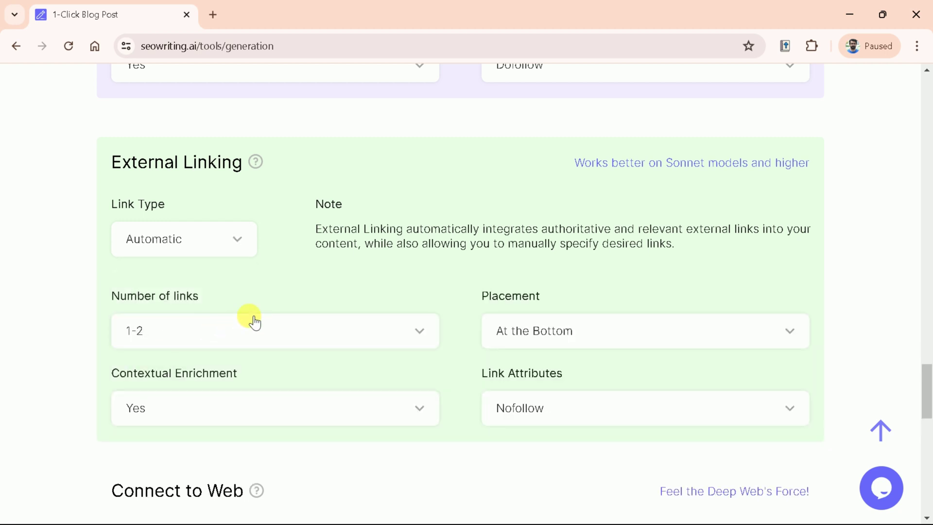
scroll(651, 258, down, 1)
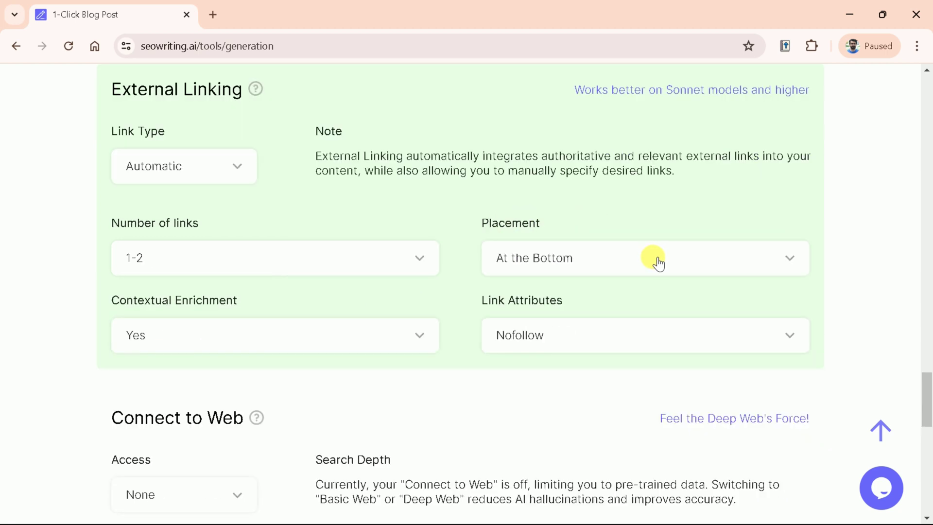
scroll(669, 256, down, 1)
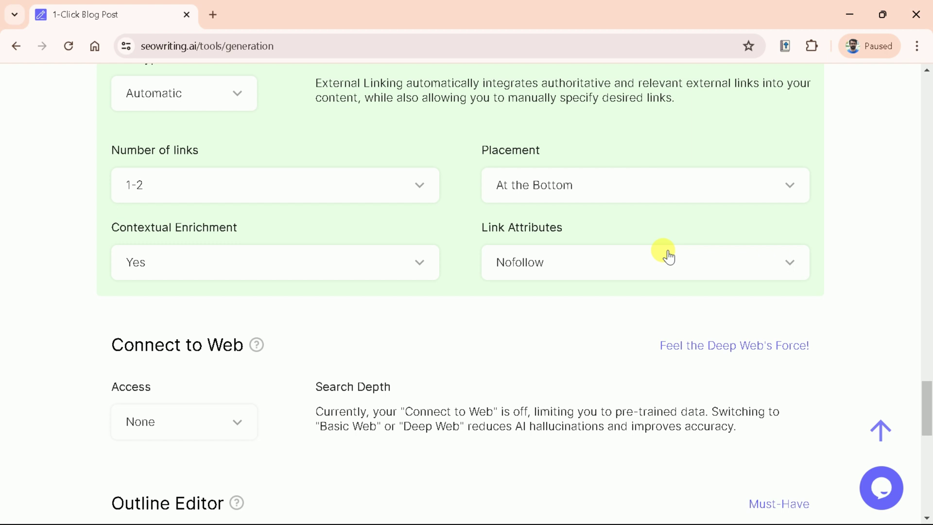
scroll(669, 256, down, 1)
scroll(664, 251, down, 1)
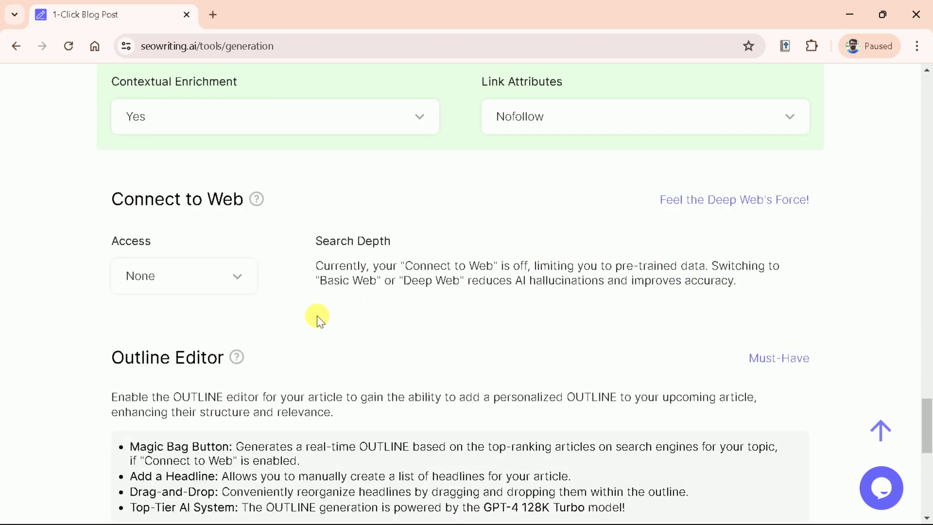
click(252, 286)
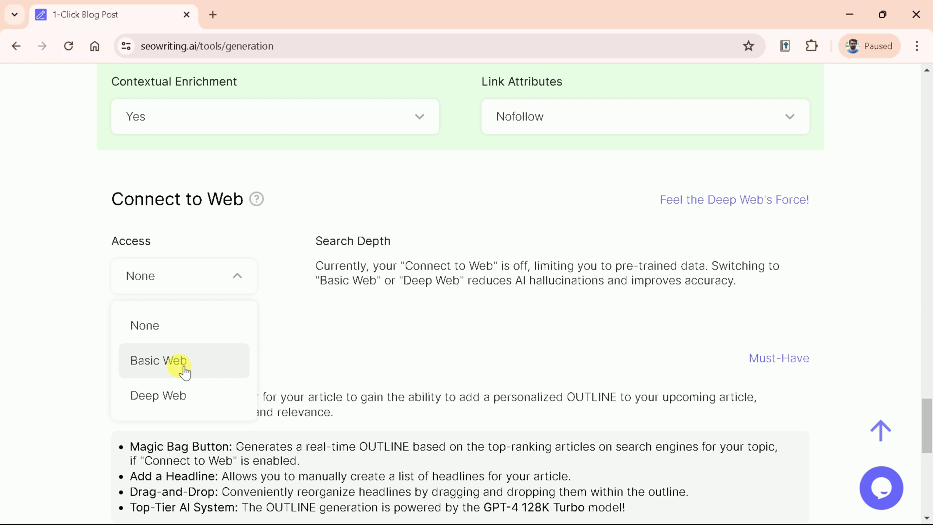
click(182, 396)
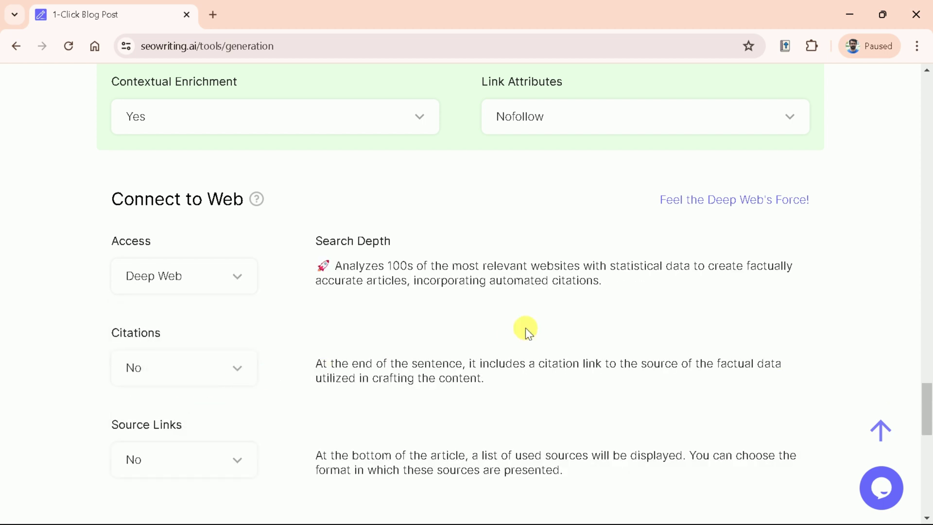
Step: Review the Deep Web description, turn Citations on, and set Source Links to Link Name - URL
scroll(604, 302, down, 1)
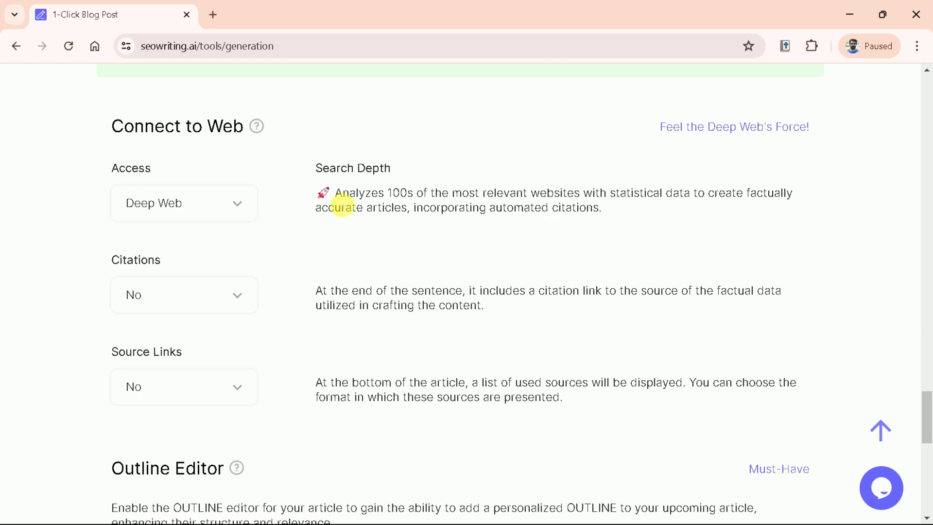
drag(342, 204, 457, 197)
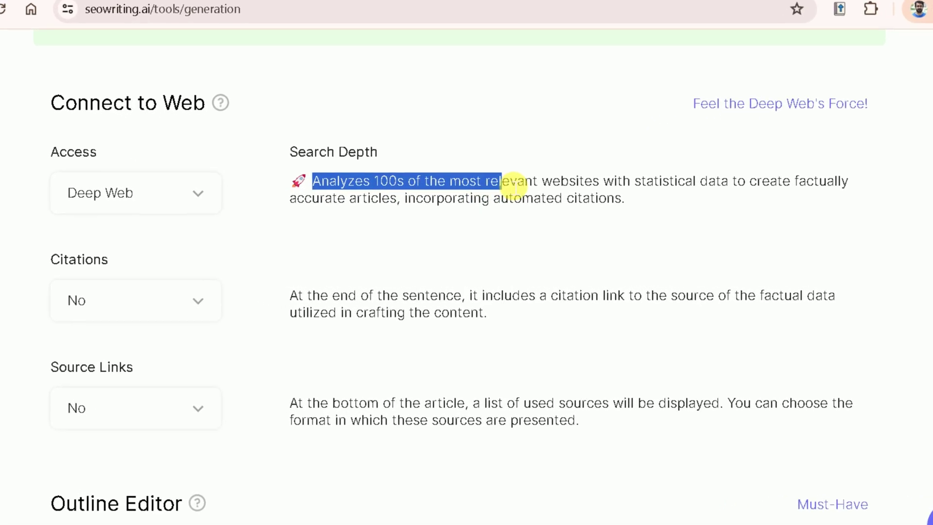
drag(470, 197, 698, 204)
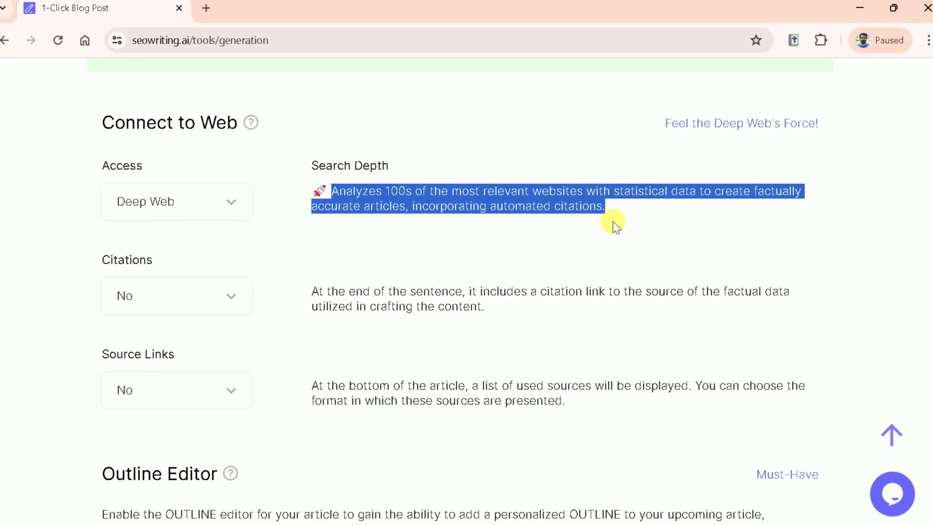
click(613, 221)
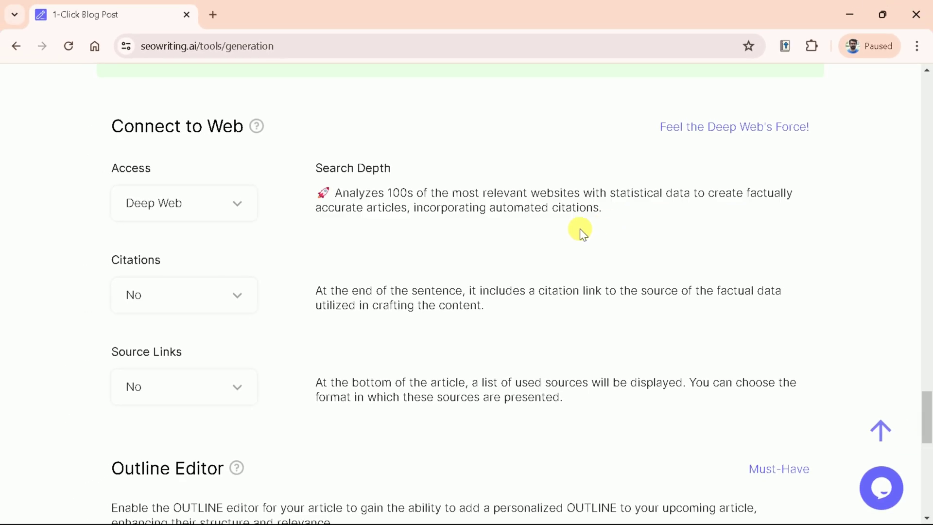
click(193, 299)
click(151, 382)
scroll(213, 305, down, 1)
click(189, 317)
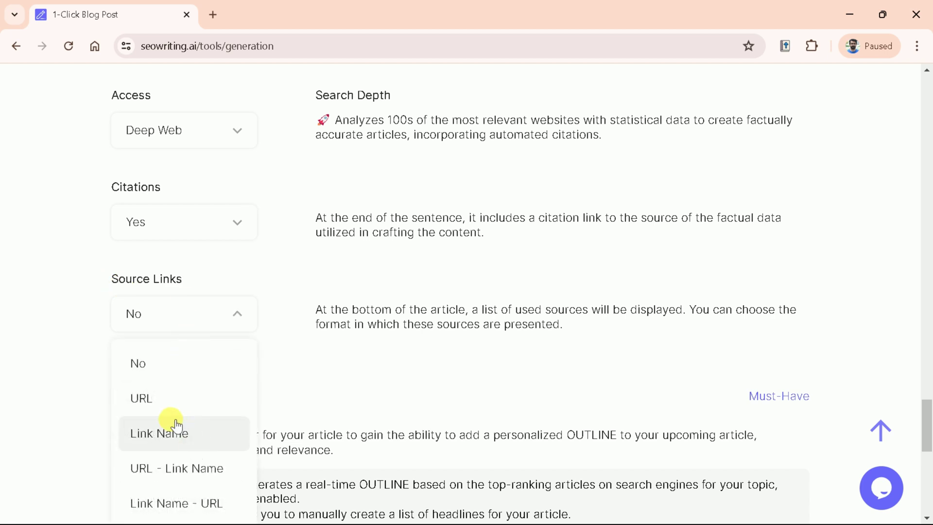
click(203, 505)
Step: Choose insightfulexplore.com as the WordPress site to auto-publish the article to
scroll(681, 301, down, 10)
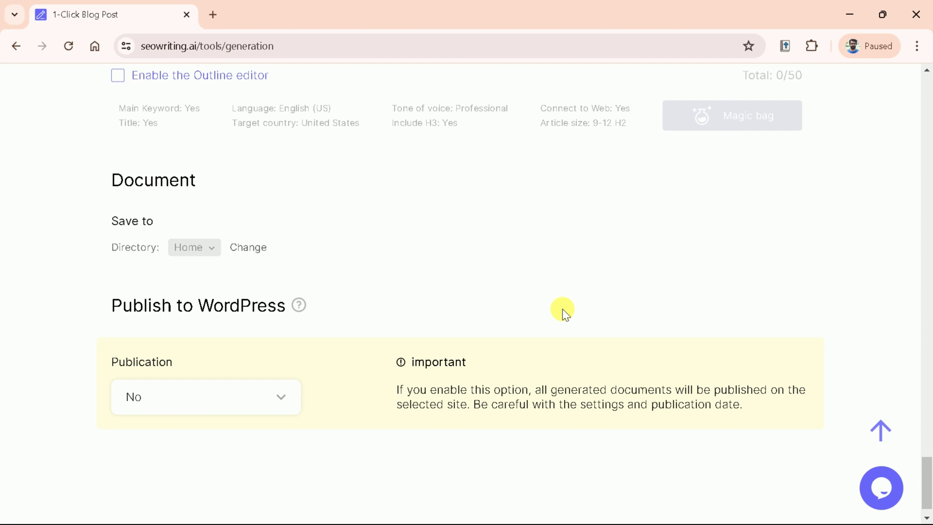
click(288, 398)
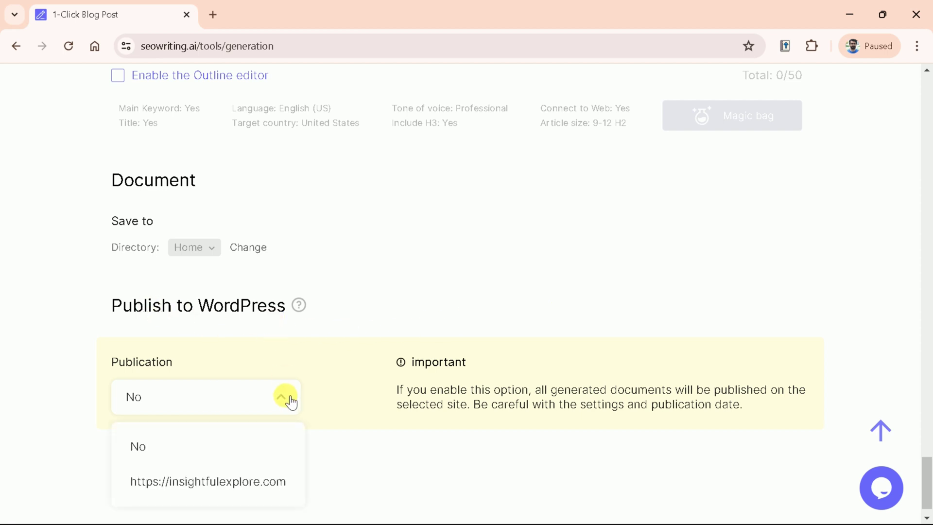
click(207, 481)
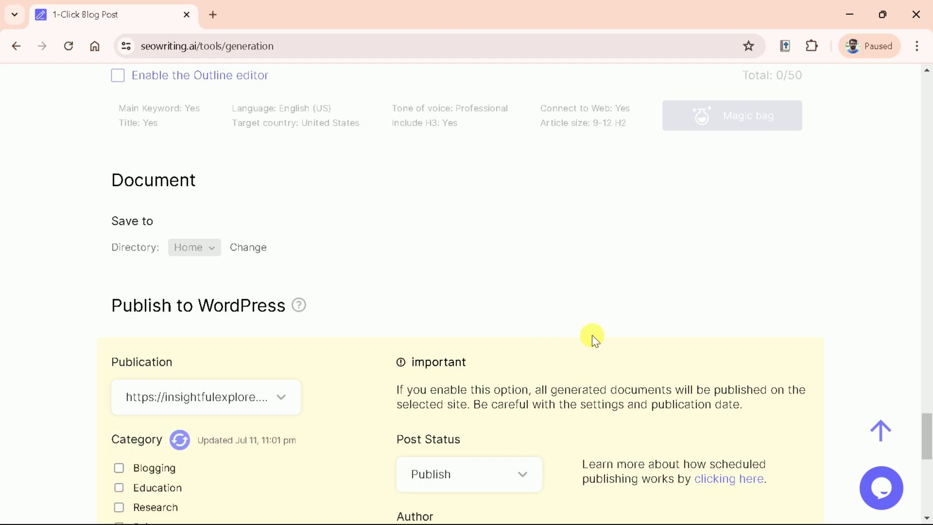
scroll(593, 334, down, 1)
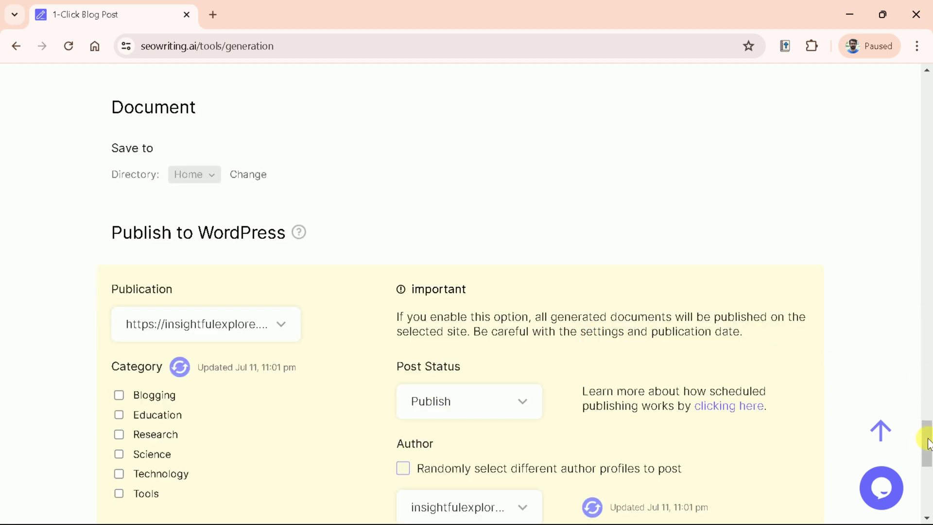
drag(927, 442, 927, 453)
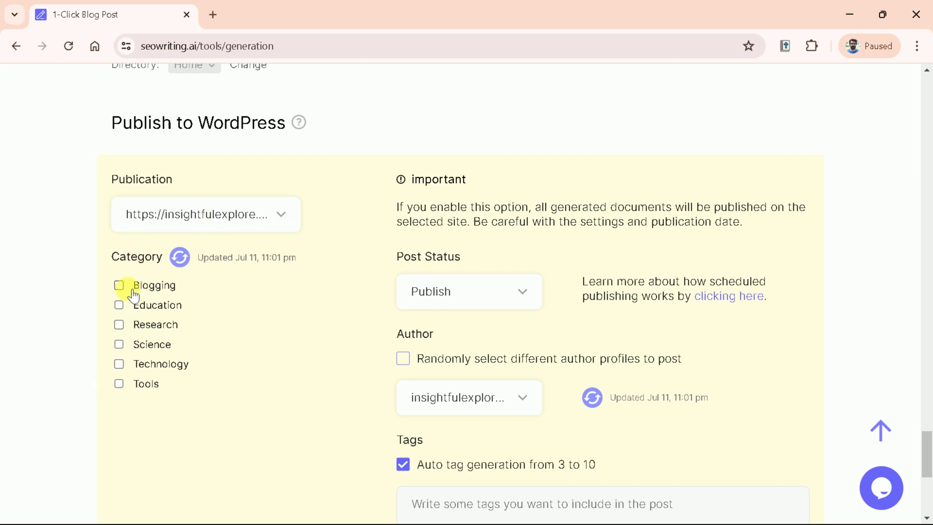
Step: File the post under Technology and keep its Post Status on Publish
click(119, 364)
click(522, 292)
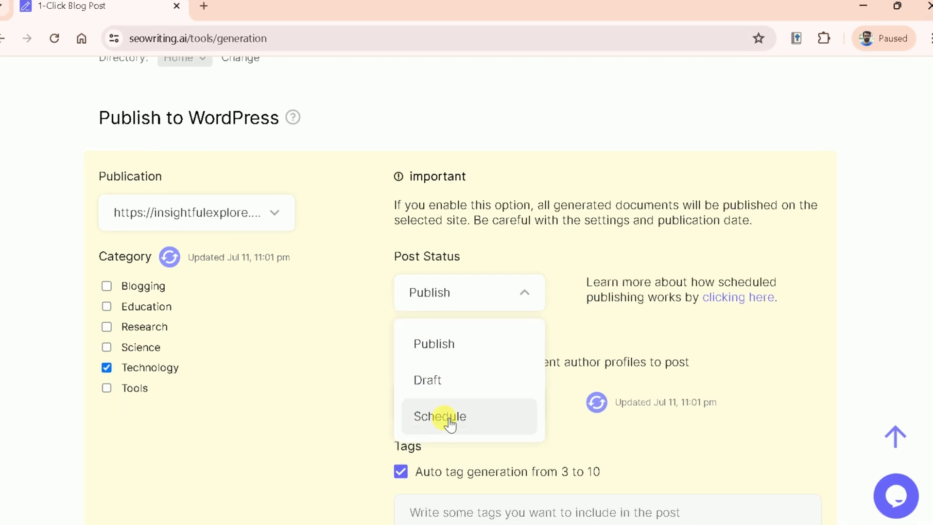
click(519, 313)
scroll(544, 302, down, 1)
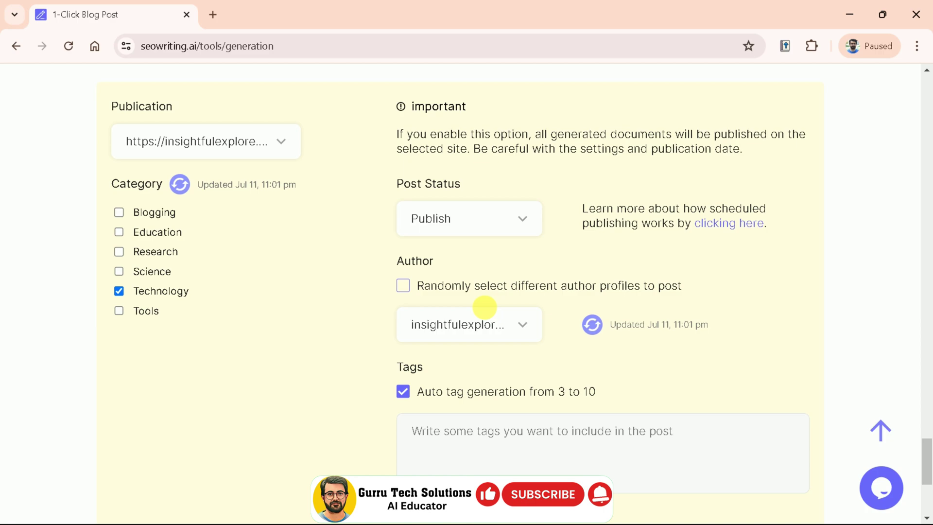
scroll(535, 320, down, 2)
scroll(535, 331, down, 3)
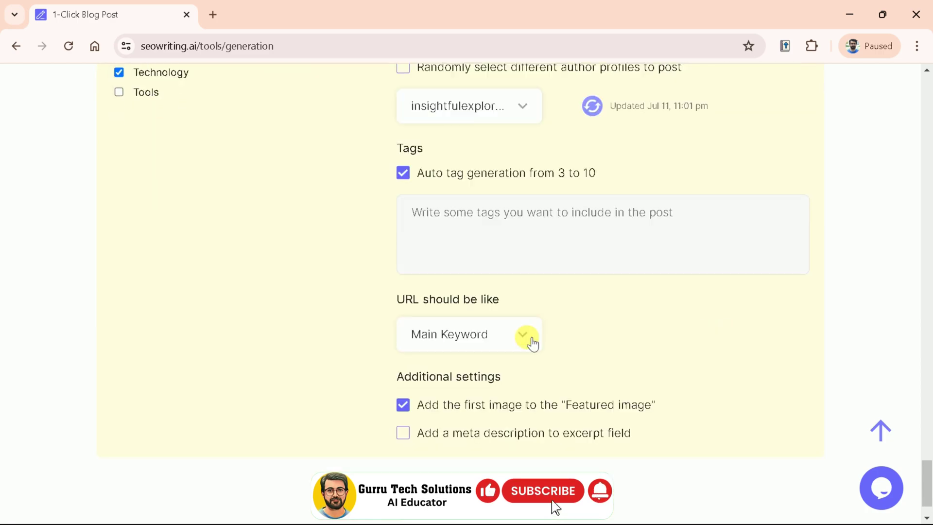
drag(927, 469, 929, 102)
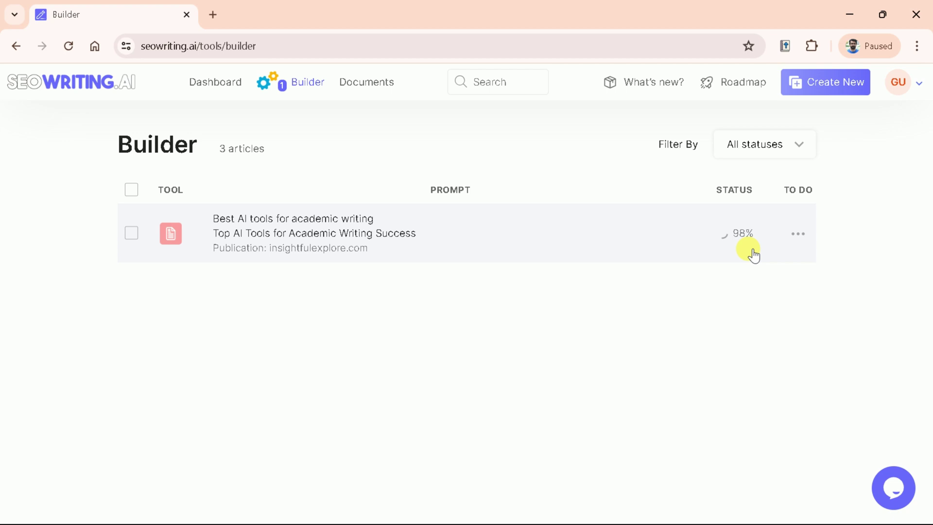
Step: Open 'Top AI Tools for Academic Writing Success' from Builder and scroll through the article
click(315, 233)
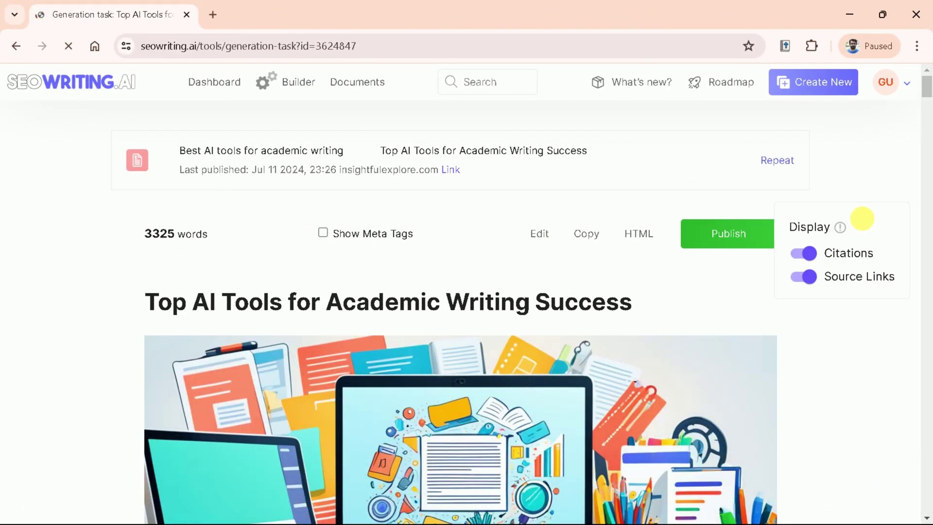
scroll(927, 92, down, 3)
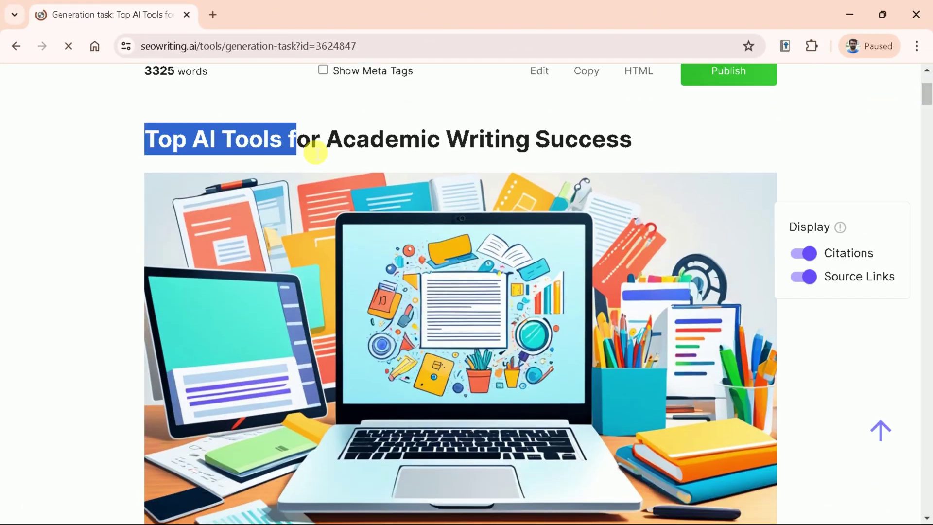
drag(316, 151, 649, 146)
scroll(442, 320, down, 2)
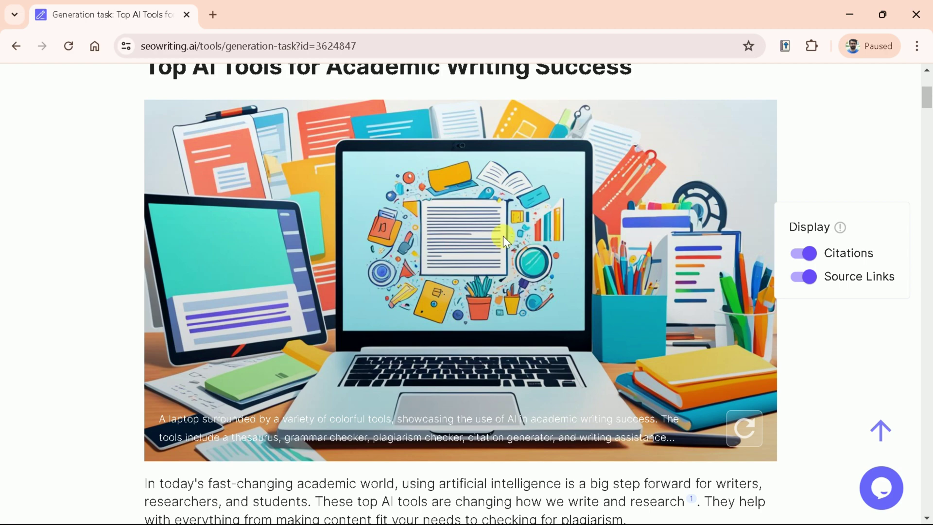
scroll(503, 235, down, 7)
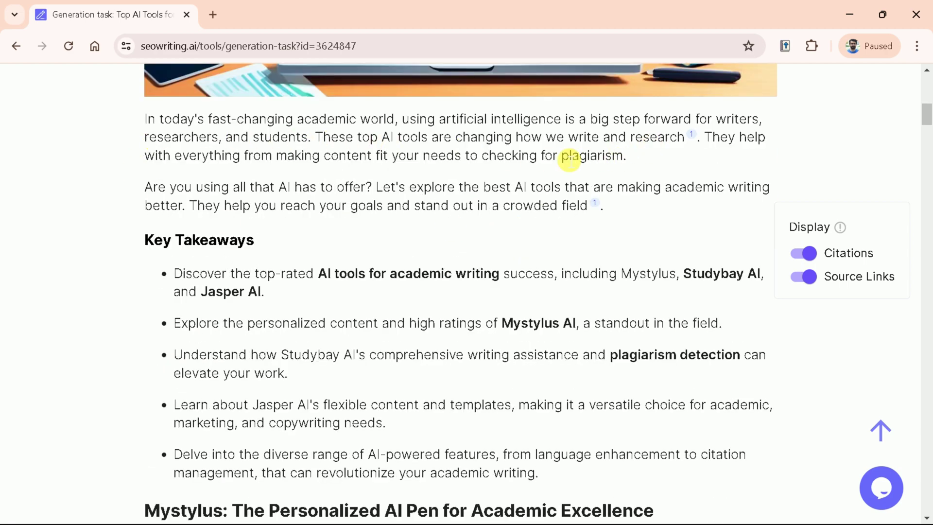
scroll(493, 309, down, 10)
scroll(493, 308, down, 3)
scroll(493, 308, down, 2)
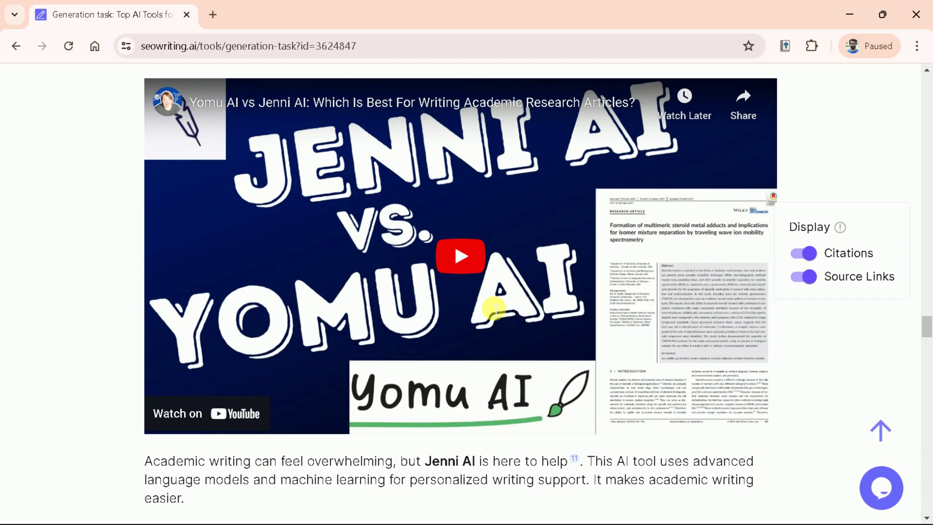
scroll(495, 308, down, 3)
scroll(493, 308, down, 4)
scroll(700, 131, up, 20)
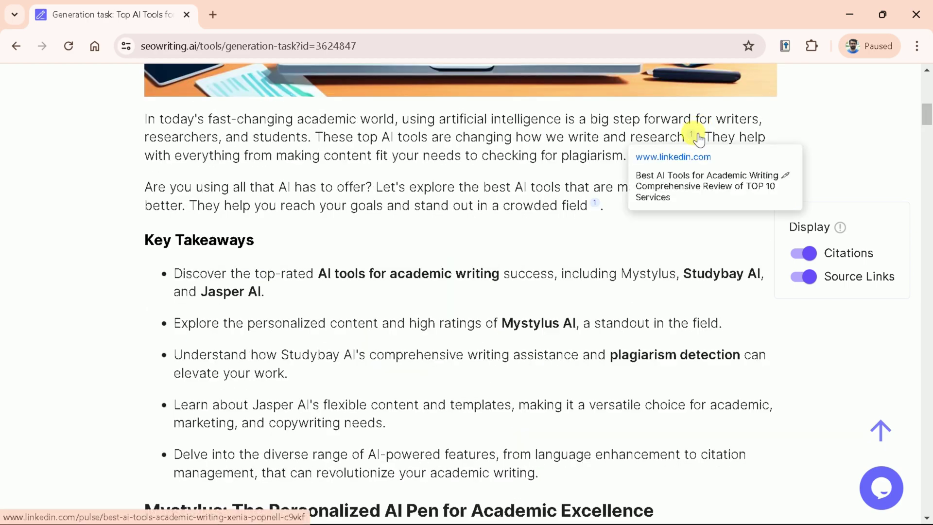
Step: Follow a citation number to the LinkedIn source article, then close its tab
click(698, 140)
scroll(927, 92, down, 8)
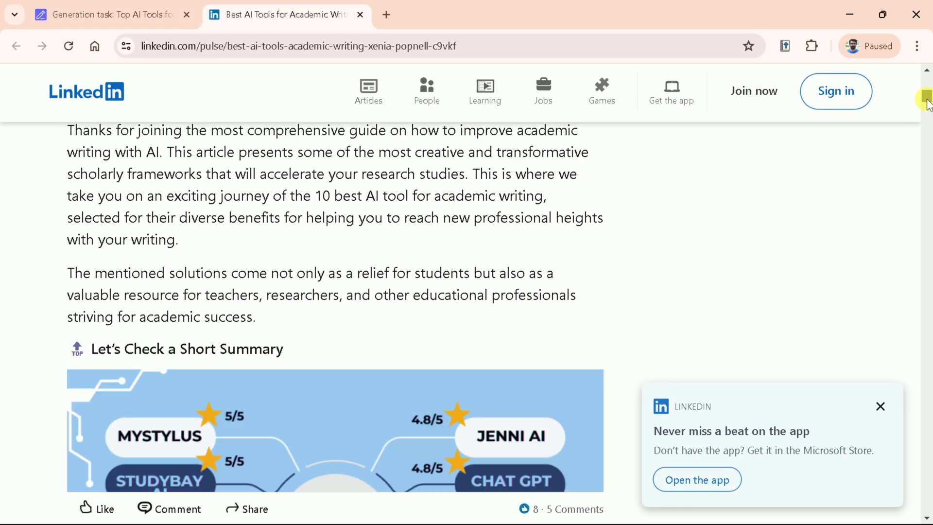
scroll(927, 94, up, 2)
scroll(928, 97, up, 3)
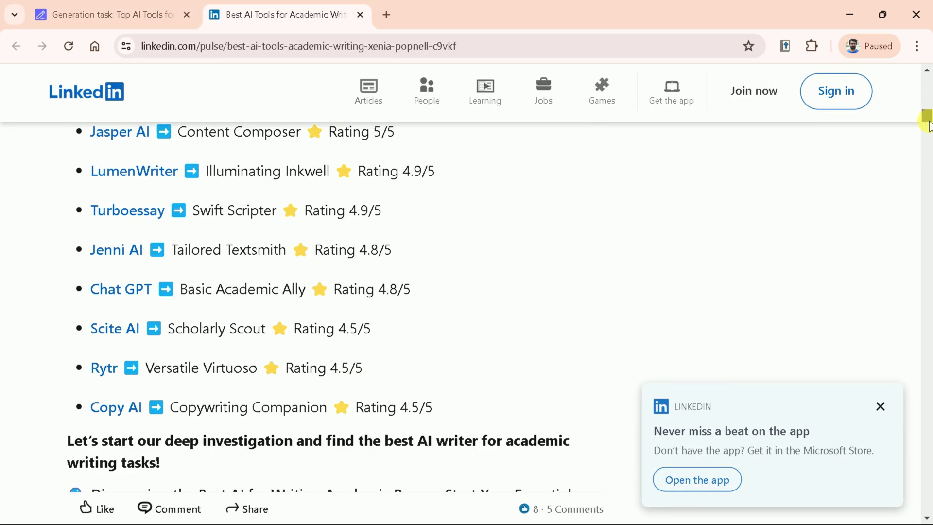
mouse_move(928, 94)
mouse_down()
mouse_move(928, 110)
mouse_move(642, 41)
mouse_up()
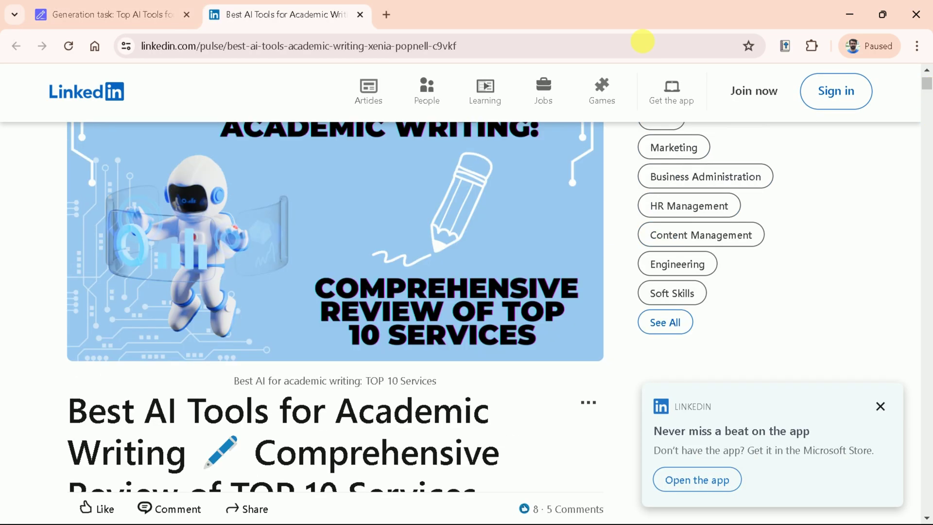
click(360, 14)
drag(146, 167, 523, 177)
click(604, 180)
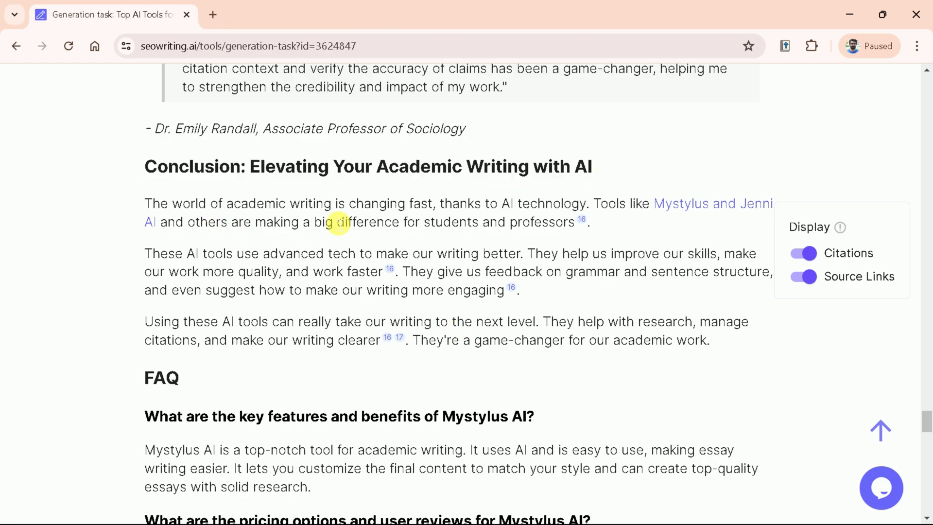
scroll(604, 281, down, 4)
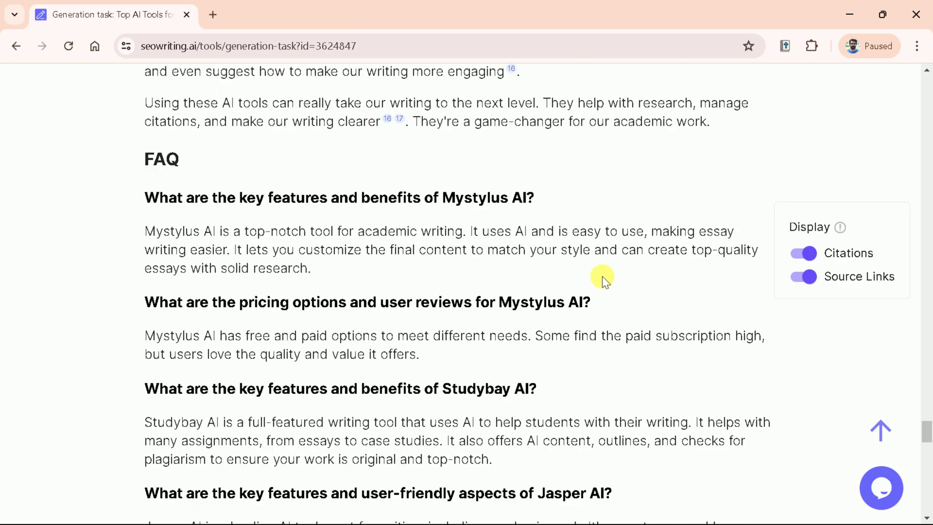
scroll(297, 252, down, 4)
scroll(306, 262, down, 9)
scroll(307, 263, down, 7)
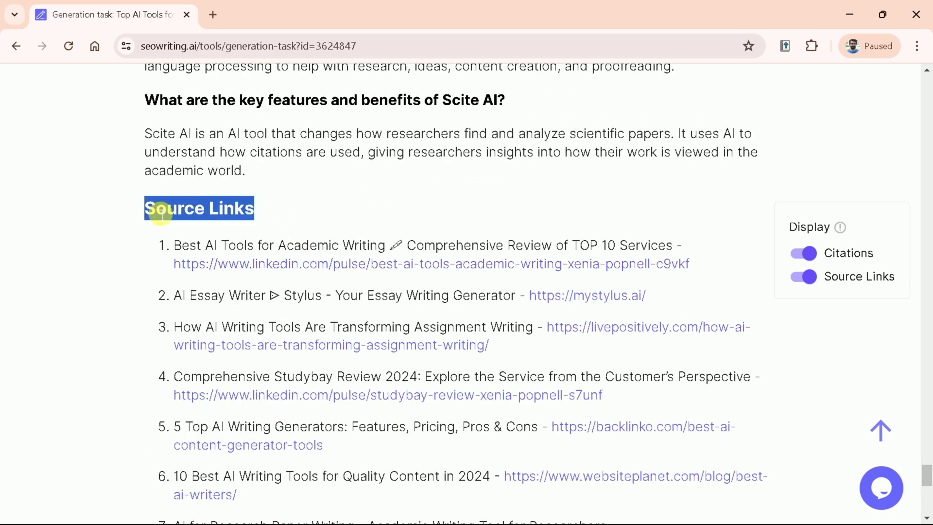
scroll(312, 264, down, 2)
scroll(308, 261, down, 3)
scroll(312, 265, down, 6)
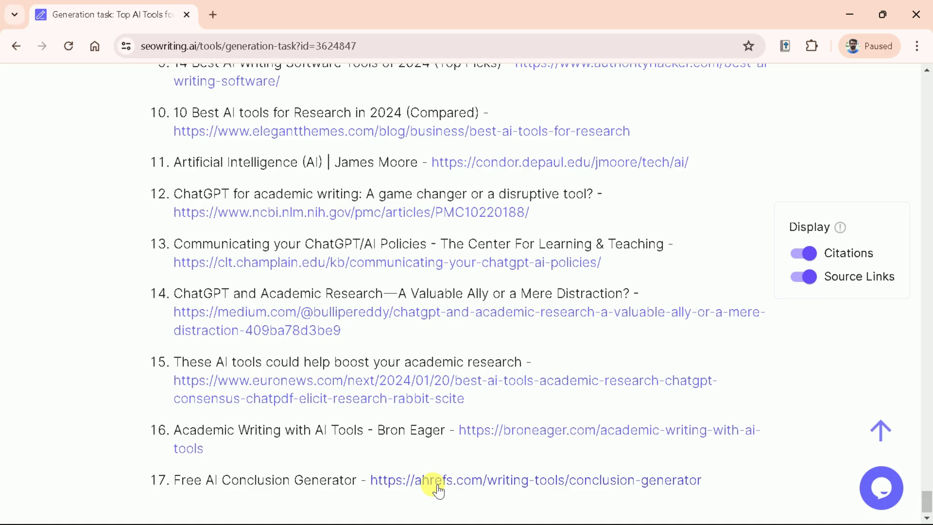
scroll(371, 279, up, 6)
scroll(358, 256, up, 8)
scroll(358, 256, up, 2)
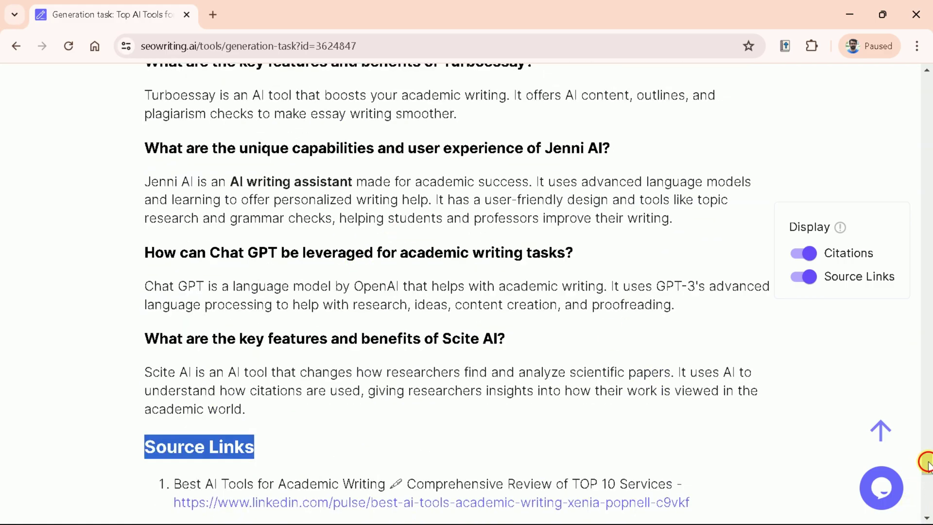
mouse_move(927, 464)
mouse_down()
mouse_move(912, 308)
mouse_move(917, 78)
mouse_up()
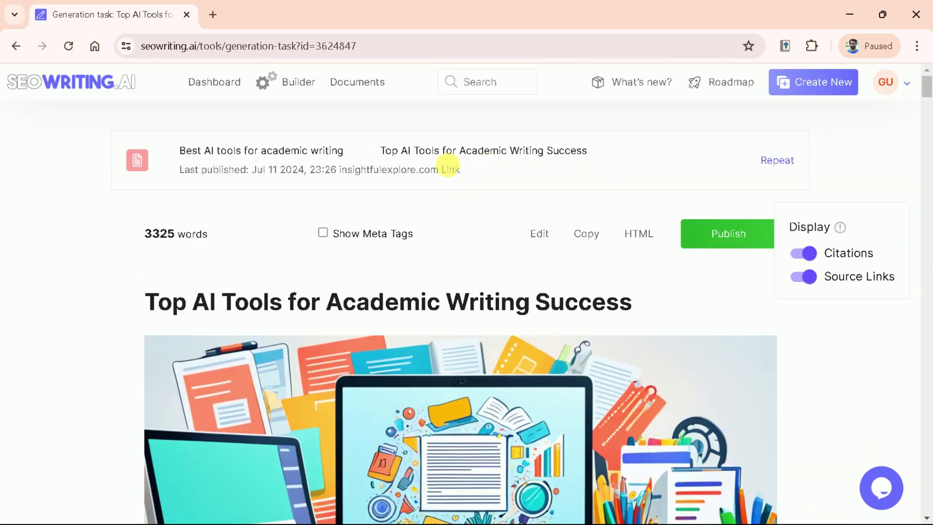
triple_click(225, 171)
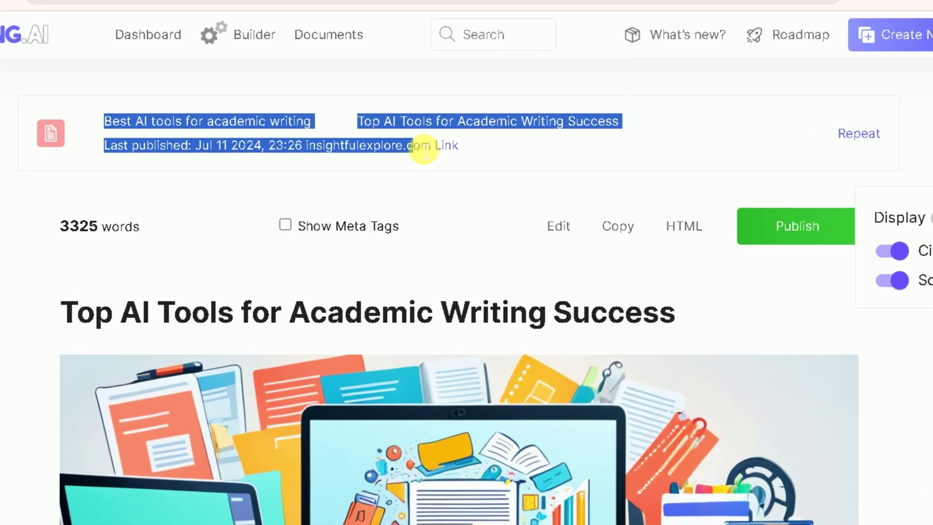
click(359, 174)
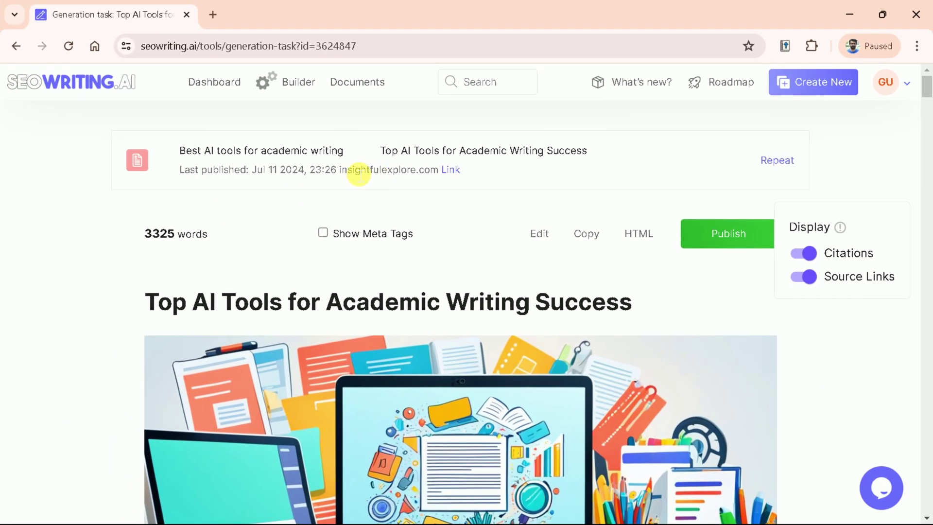
Step: View the live 'Top AI Tools for Academic Writing Success' post and scroll through its contents
click(446, 169)
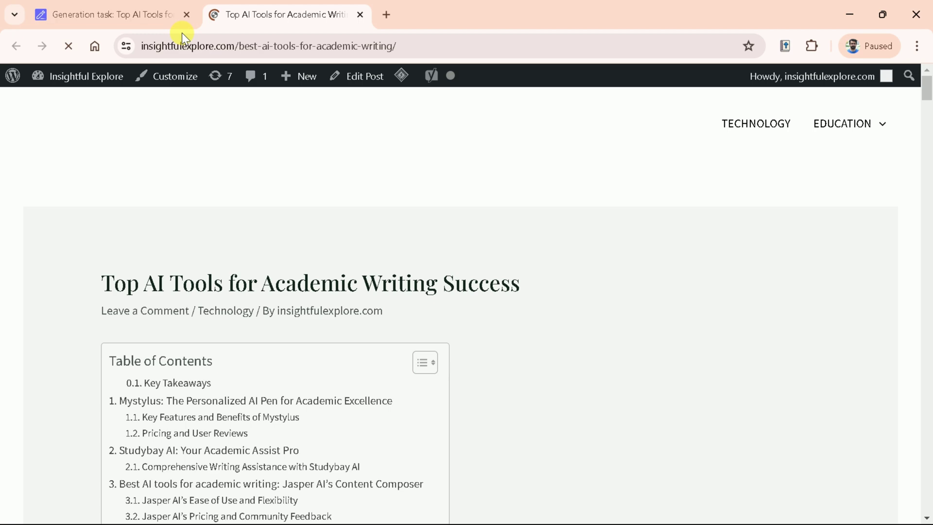
scroll(874, 198, down, 10)
scroll(873, 197, down, 2)
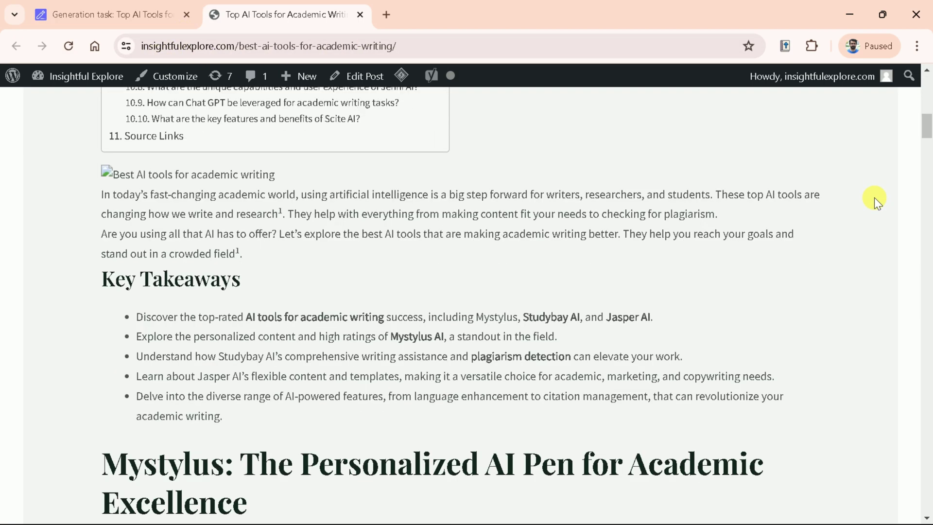
scroll(874, 197, down, 5)
scroll(874, 197, down, 5)
scroll(874, 197, down, 5)
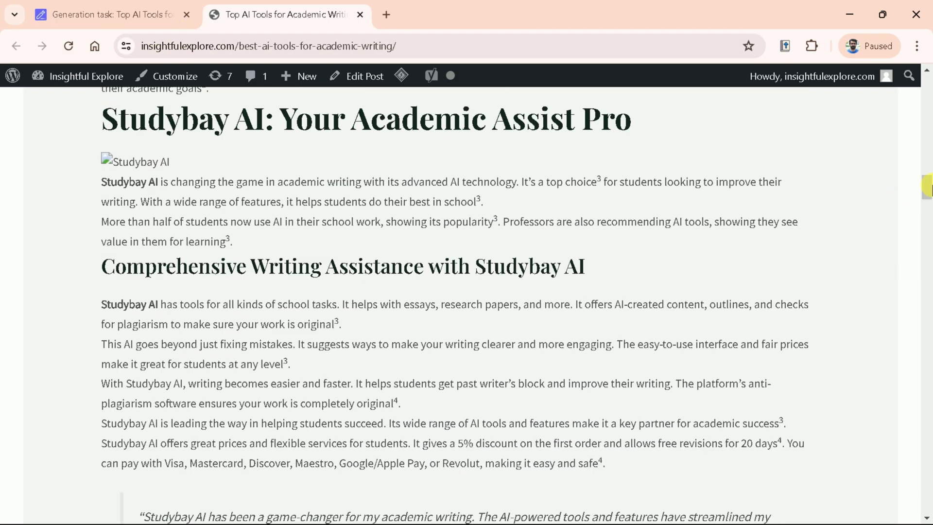
mouse_move(927, 188)
mouse_down()
mouse_move(927, 483)
mouse_move(927, 92)
mouse_up()
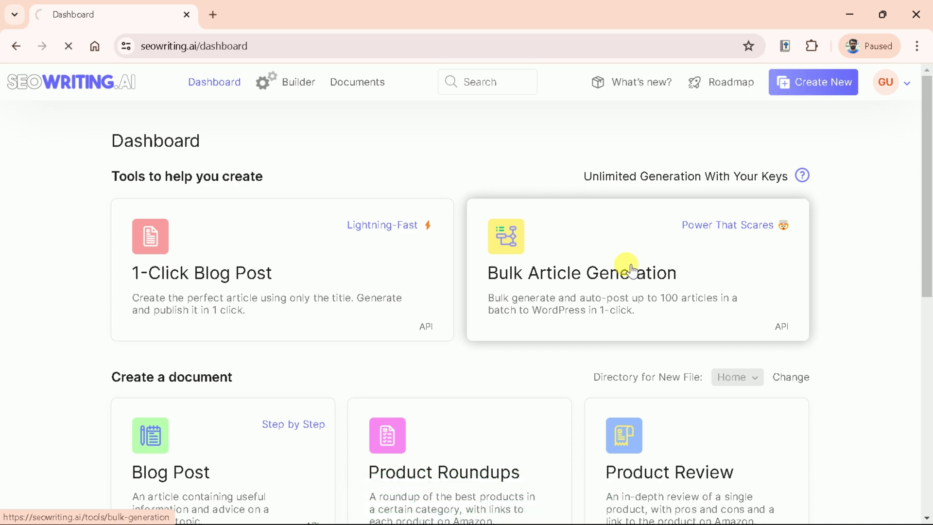
Step: Scroll through the Bulk Article Generation settings down to the Free, Starter and Professional pricing plans
drag(928, 106, 929, 146)
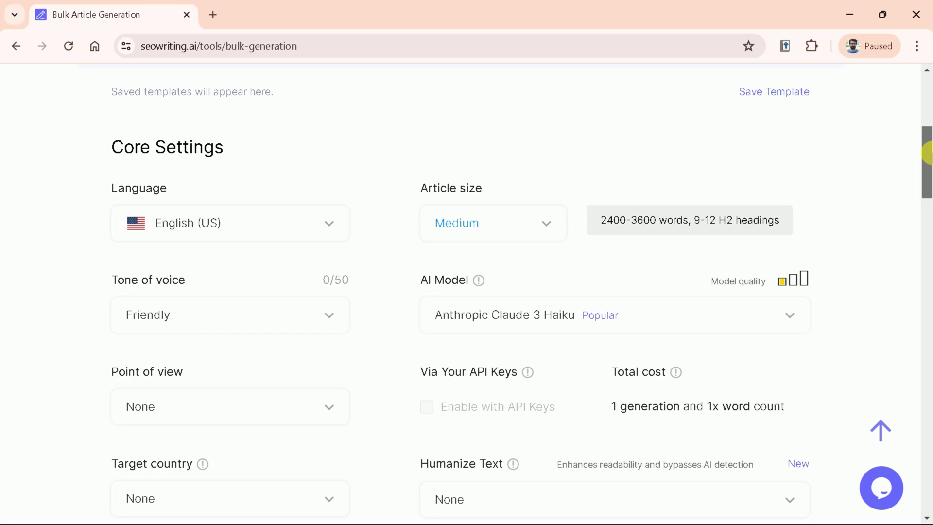
scroll(638, 191, up, 5)
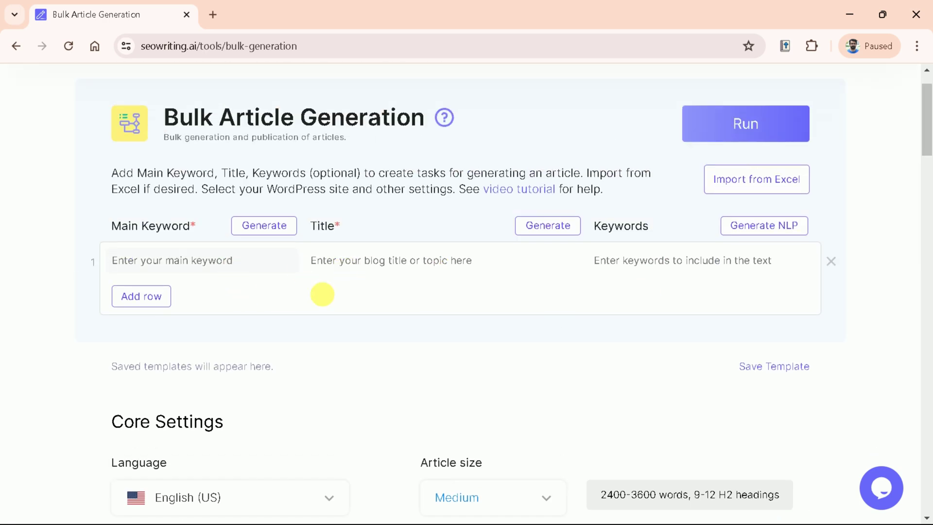
scroll(323, 294, down, 3)
scroll(832, 279, down, 5)
scroll(832, 279, down, 5)
scroll(928, 260, down, 4)
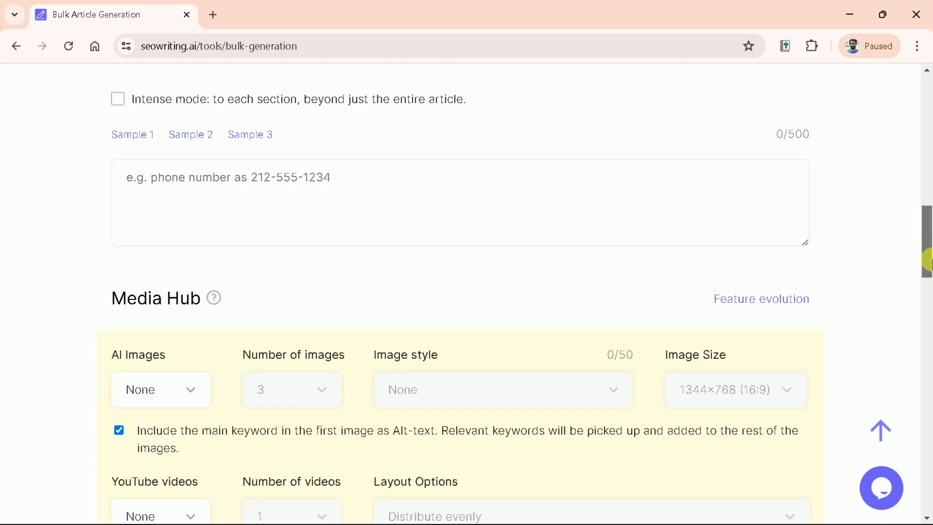
drag(928, 260, 912, 330)
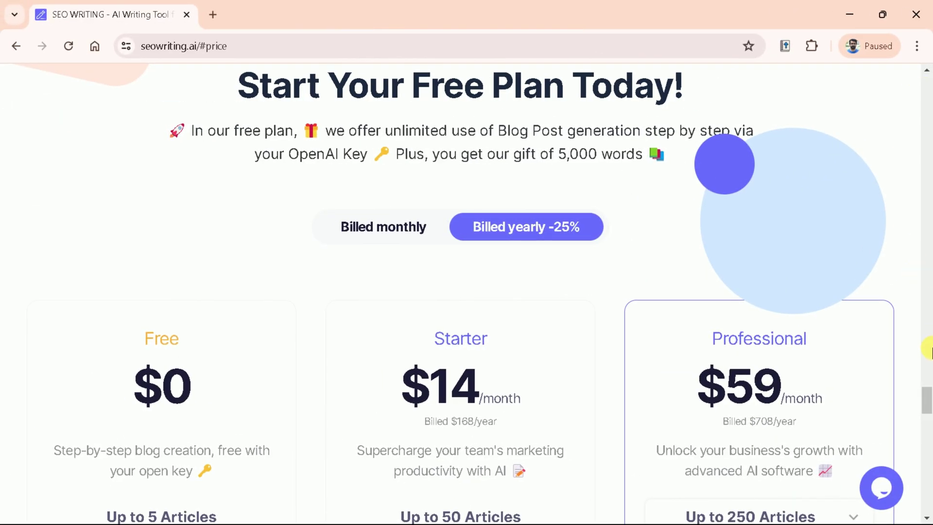
drag(927, 402, 928, 409)
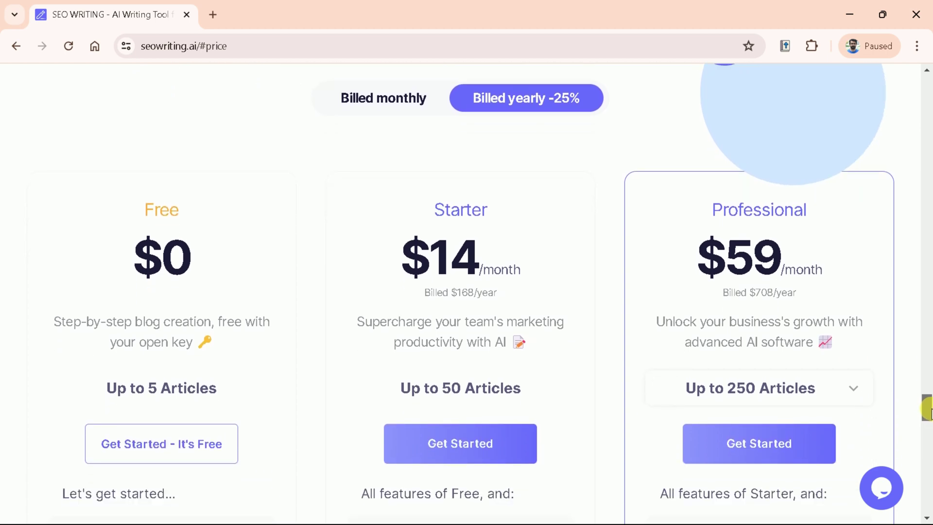